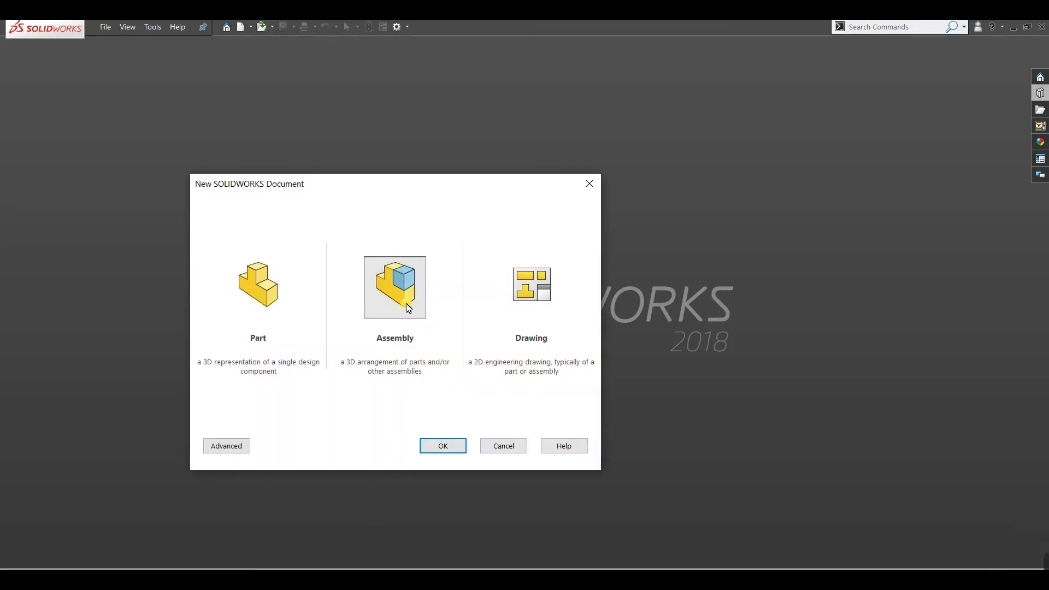
- Create a new blank assembly document (Assem2)
click(453, 448)
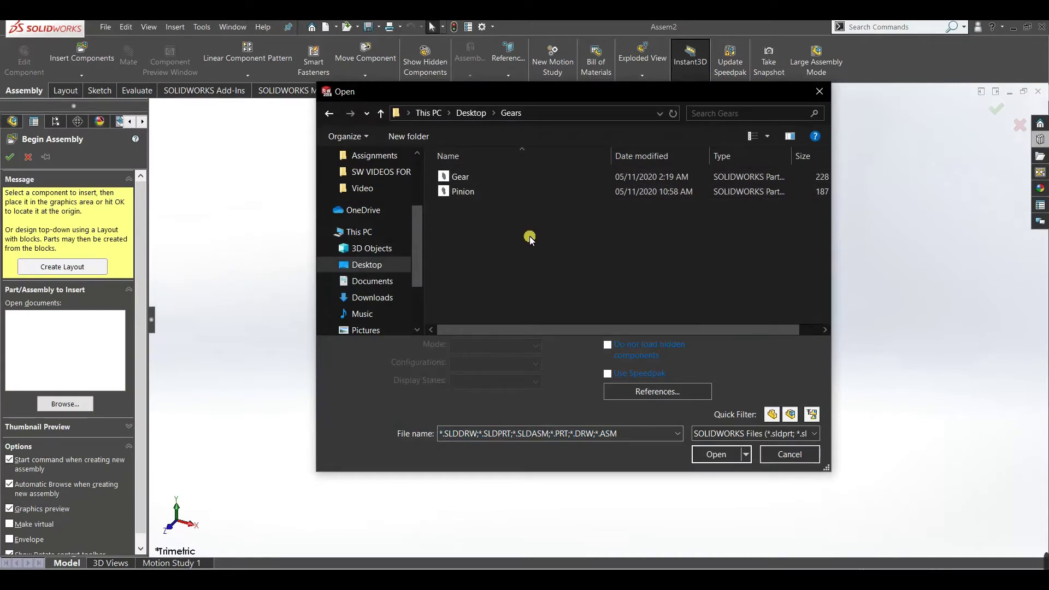
- Insert the Gear and Pinion parts from the Gears folder and place them side by side
click(466, 182)
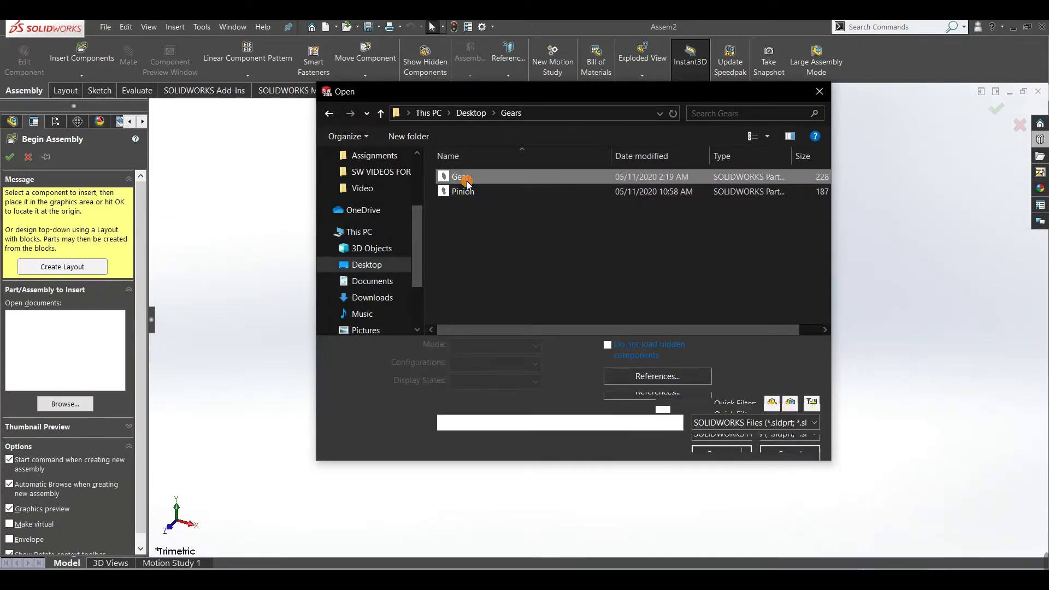
ctrl+click(482, 192)
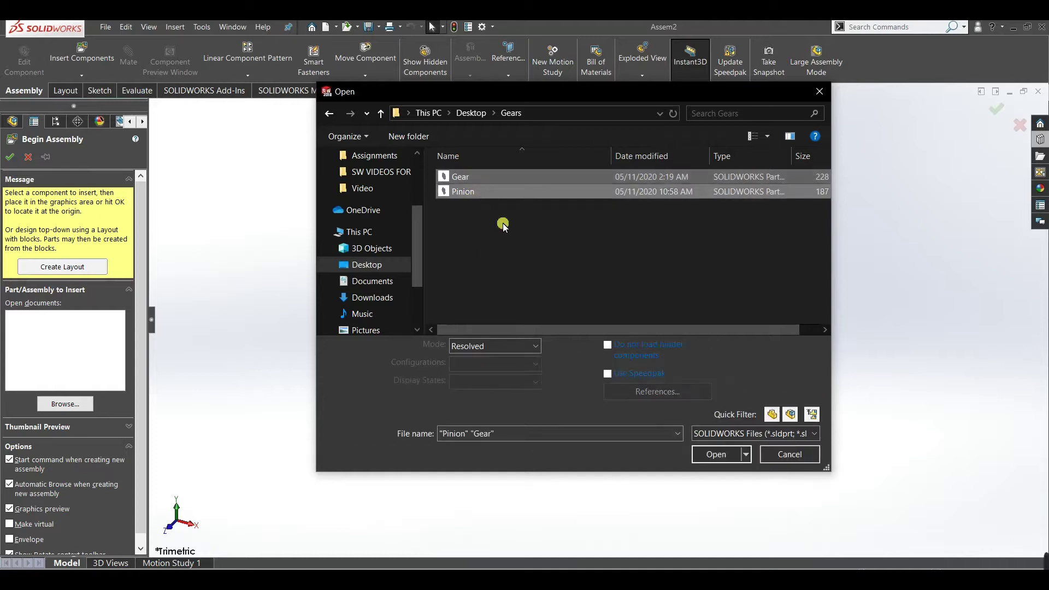
click(696, 455)
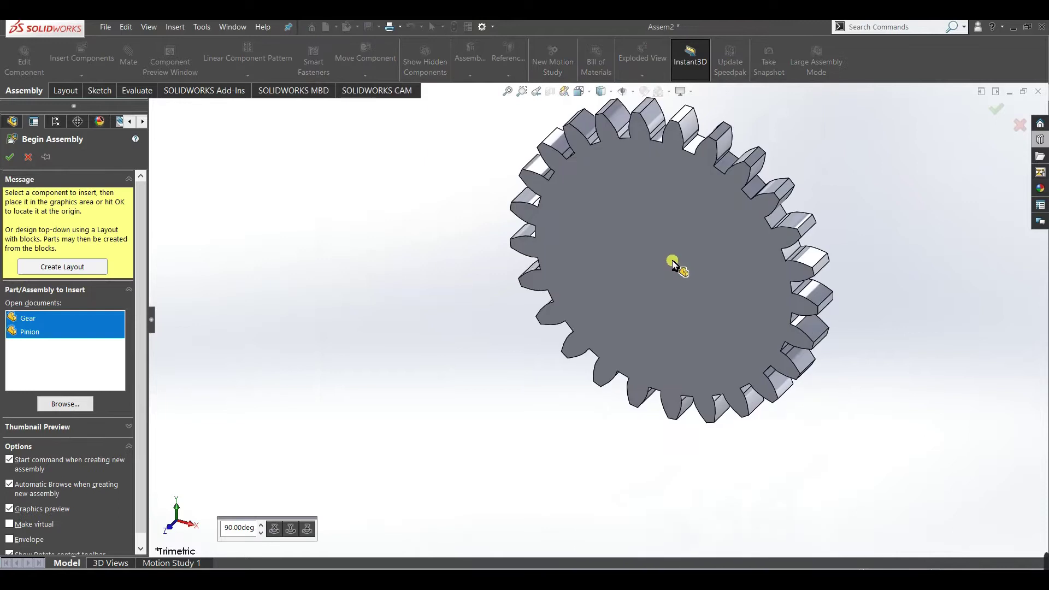
click(672, 265)
scroll(459, 338, up, 3)
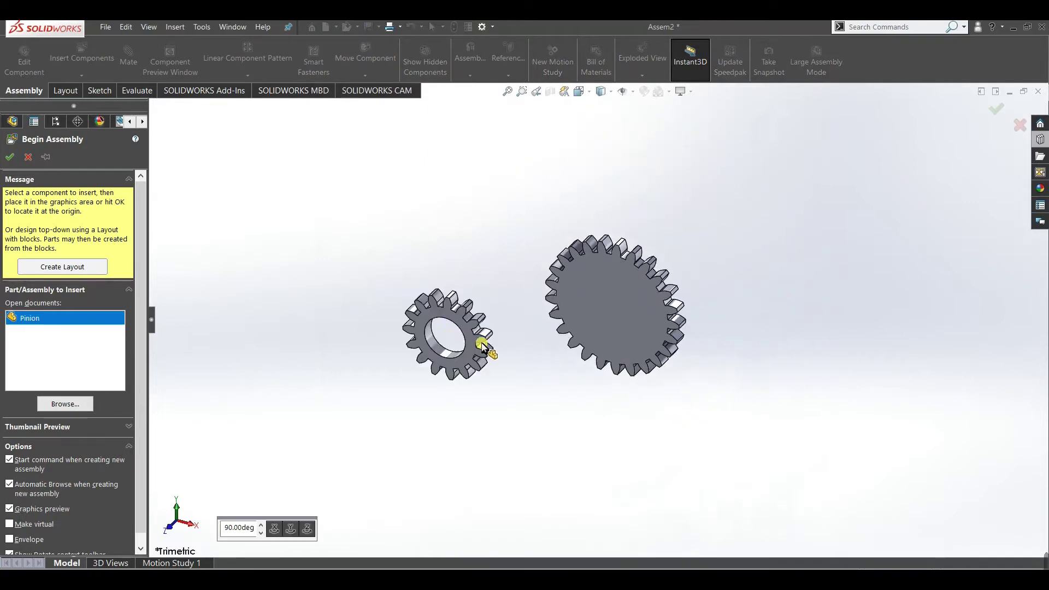
click(495, 325)
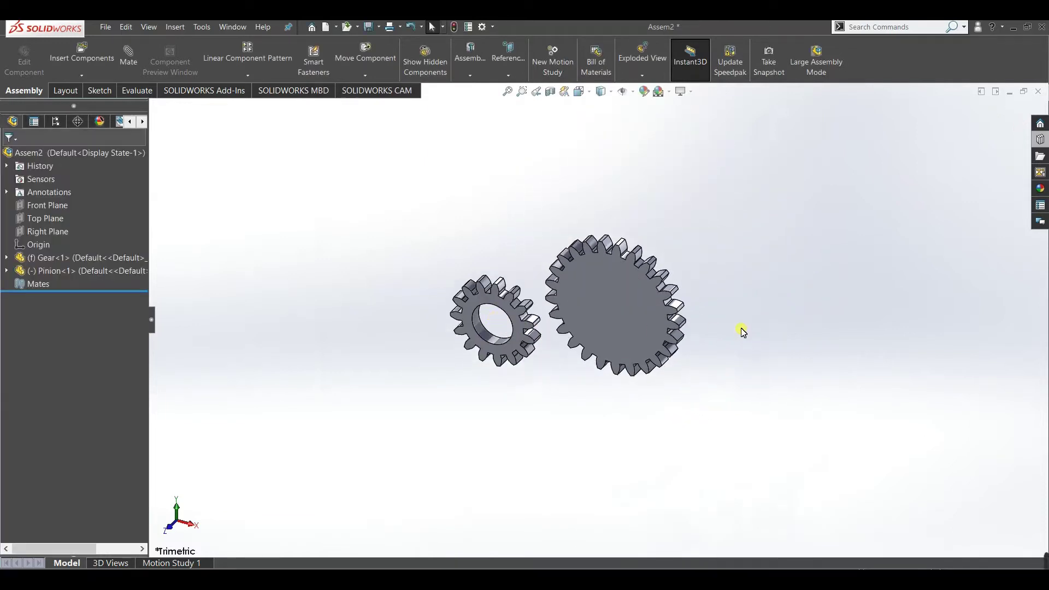
middle_drag(614, 321, 631, 335)
scroll(623, 323, down, 3)
click(633, 305)
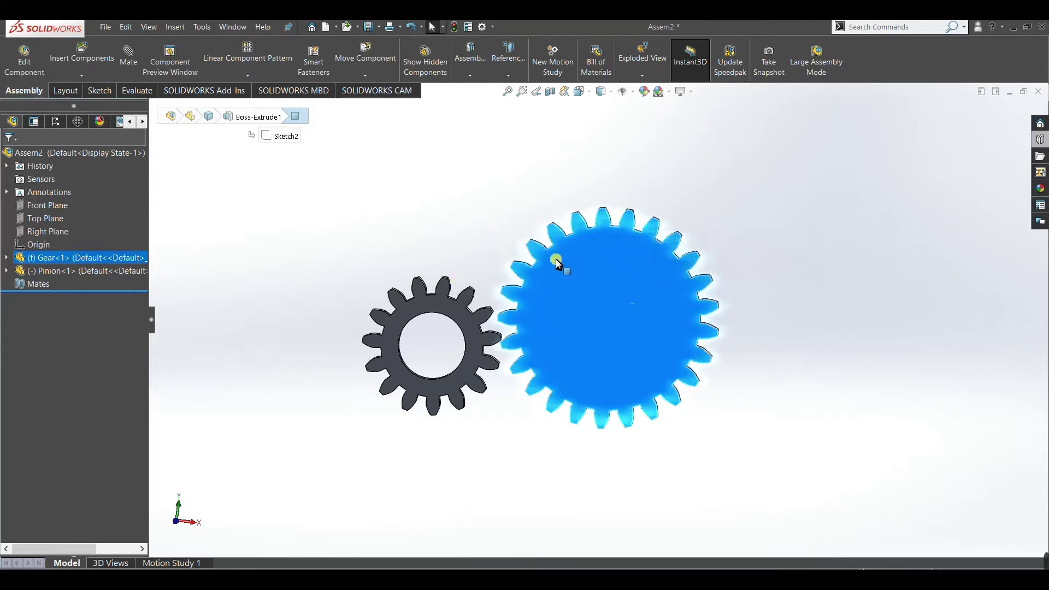
click(441, 306)
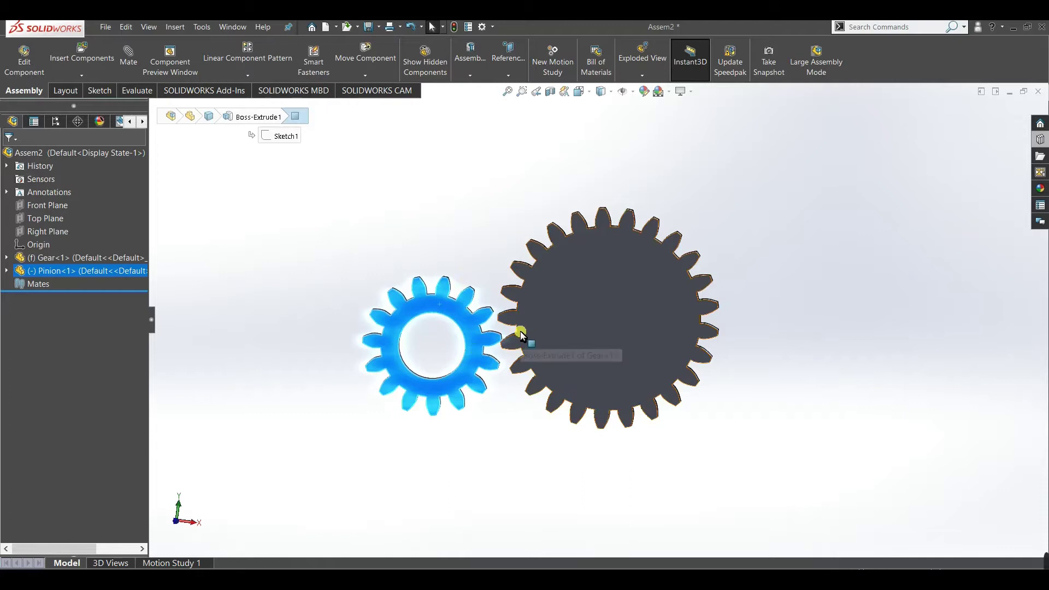
click(314, 421)
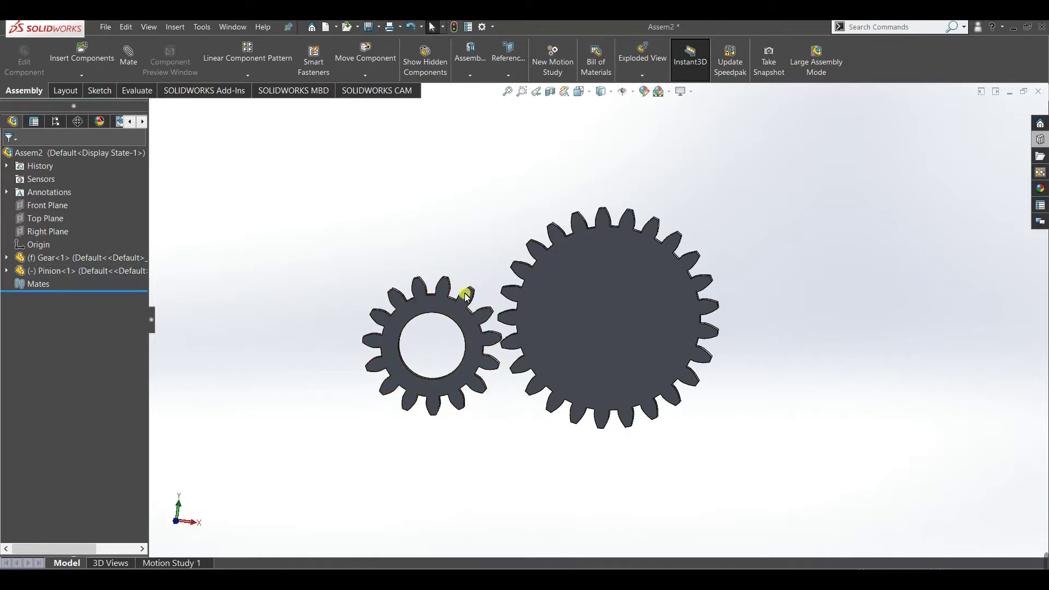
middle_drag(527, 403, 538, 323)
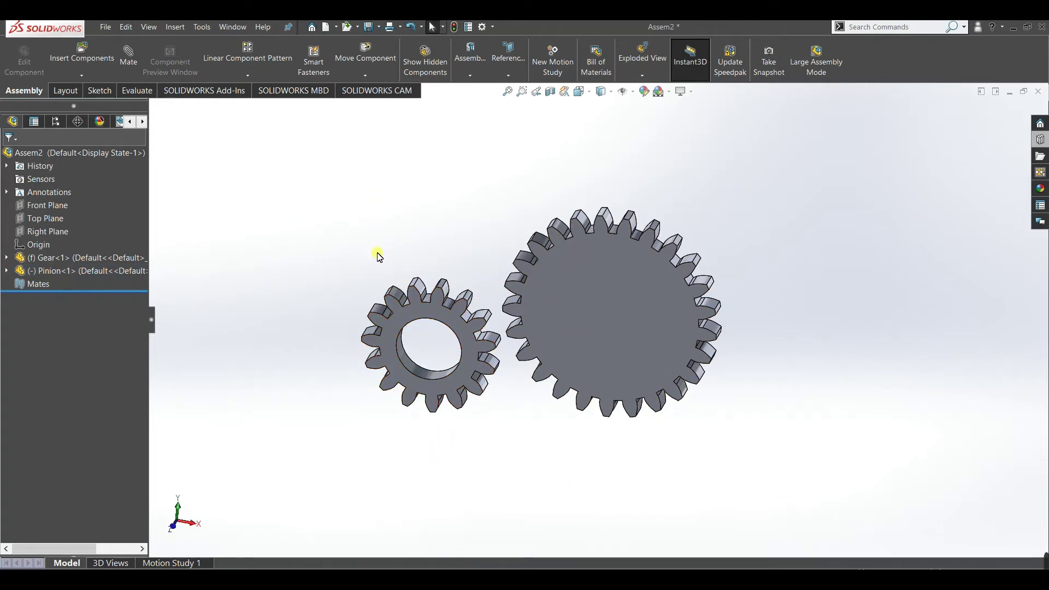
middle_drag(380, 257, 461, 376)
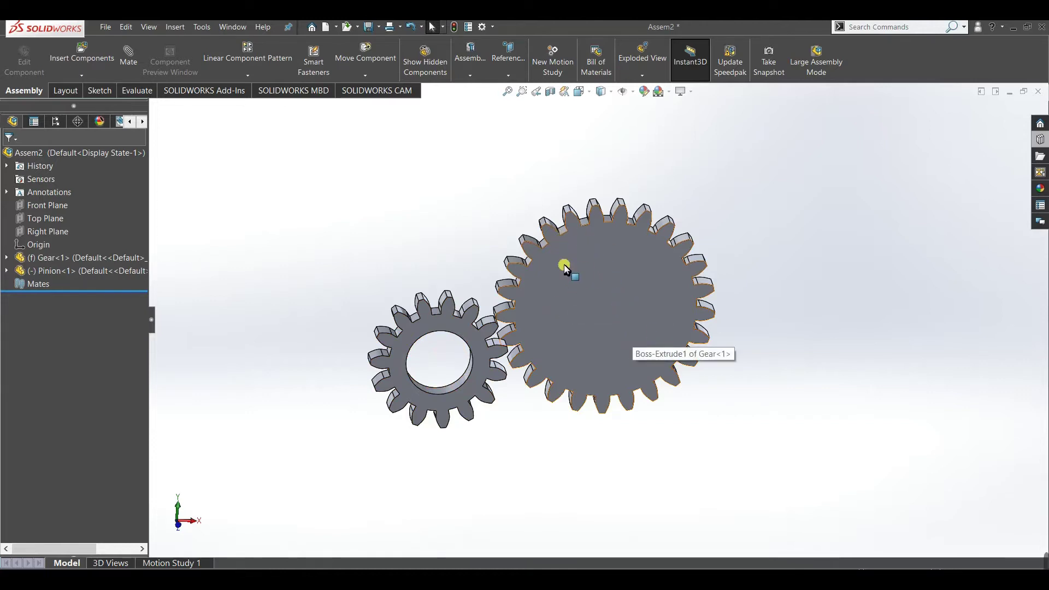
- Mate the pinion's face coincident with the large gear's face
click(130, 70)
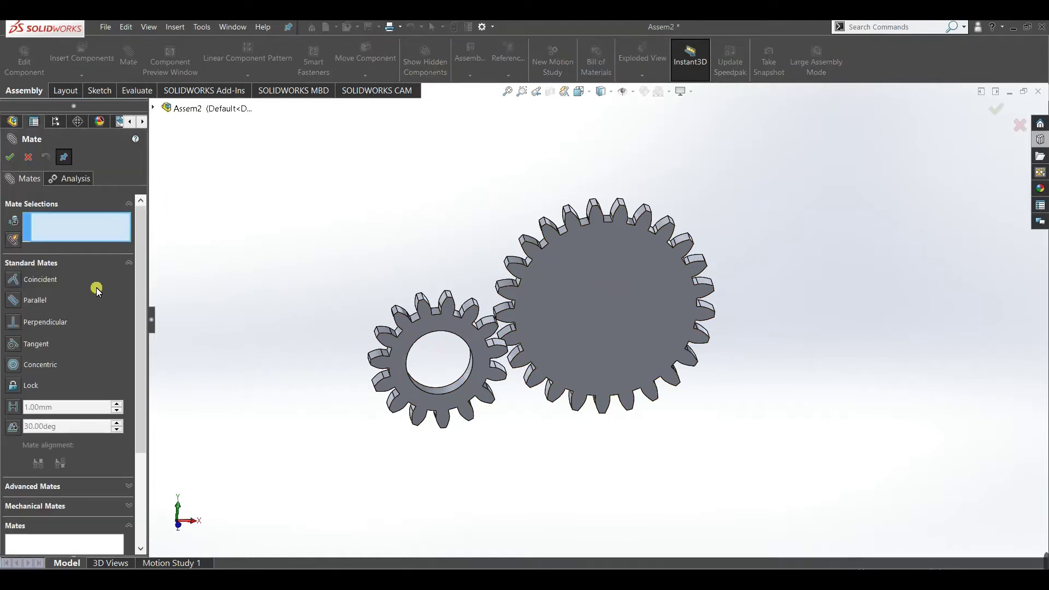
click(439, 309)
click(592, 305)
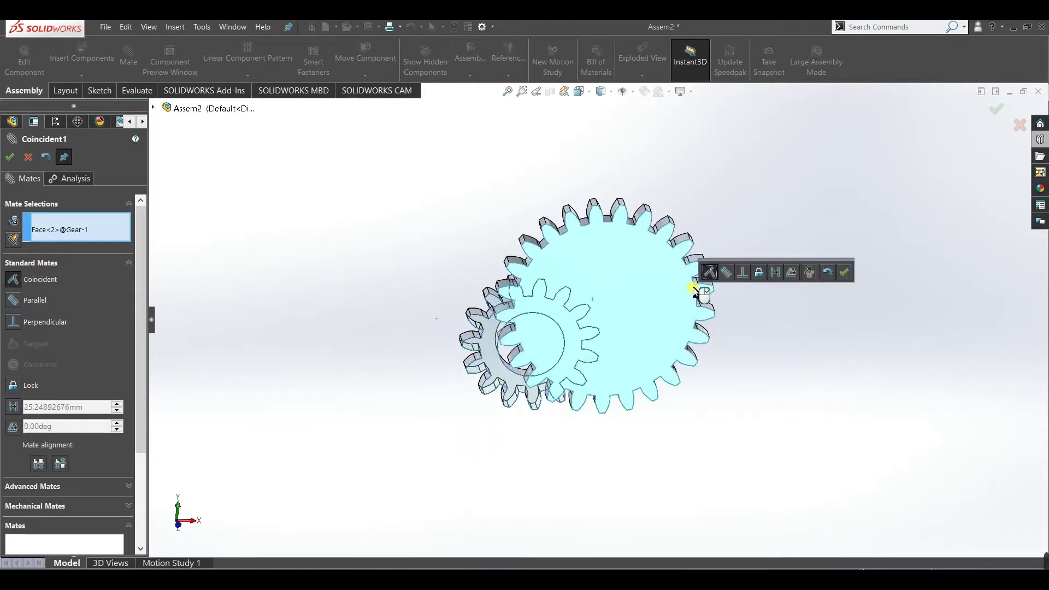
click(14, 279)
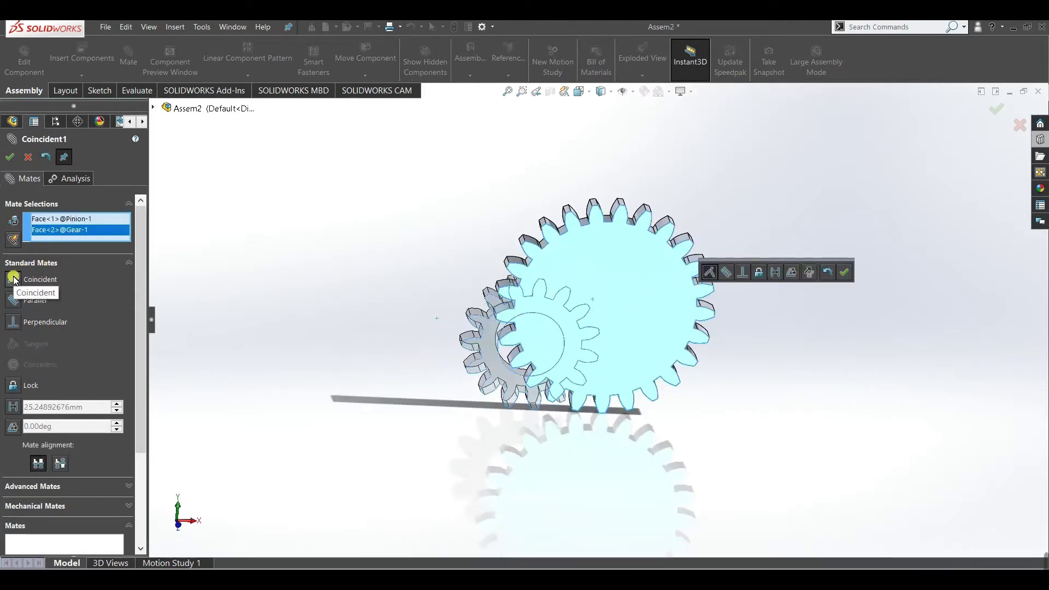
click(9, 159)
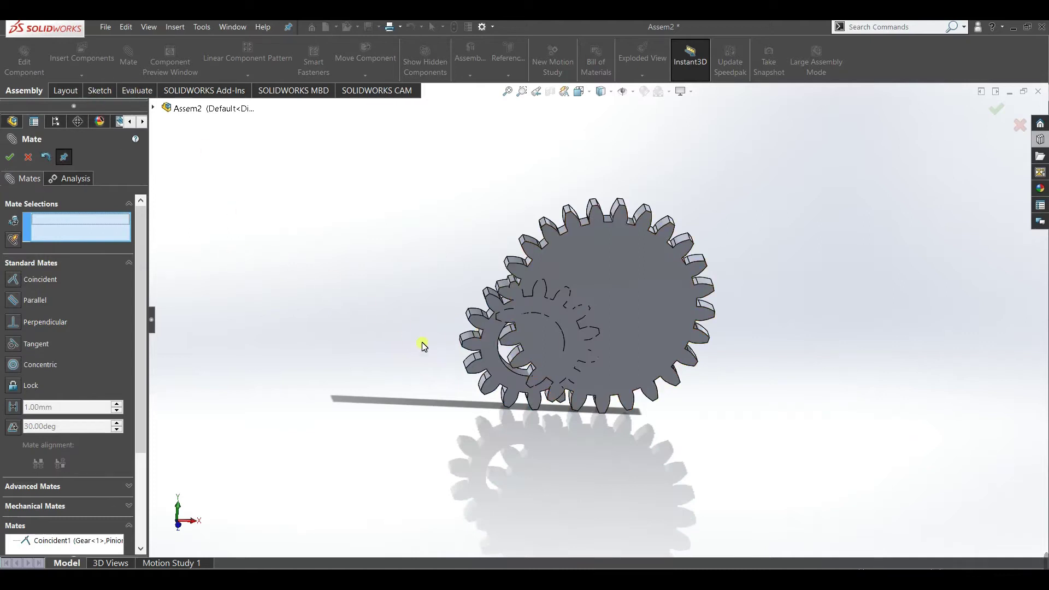
- Attempt a coincident mate between the Front Plane and the large gear's face
drag(490, 330, 360, 295)
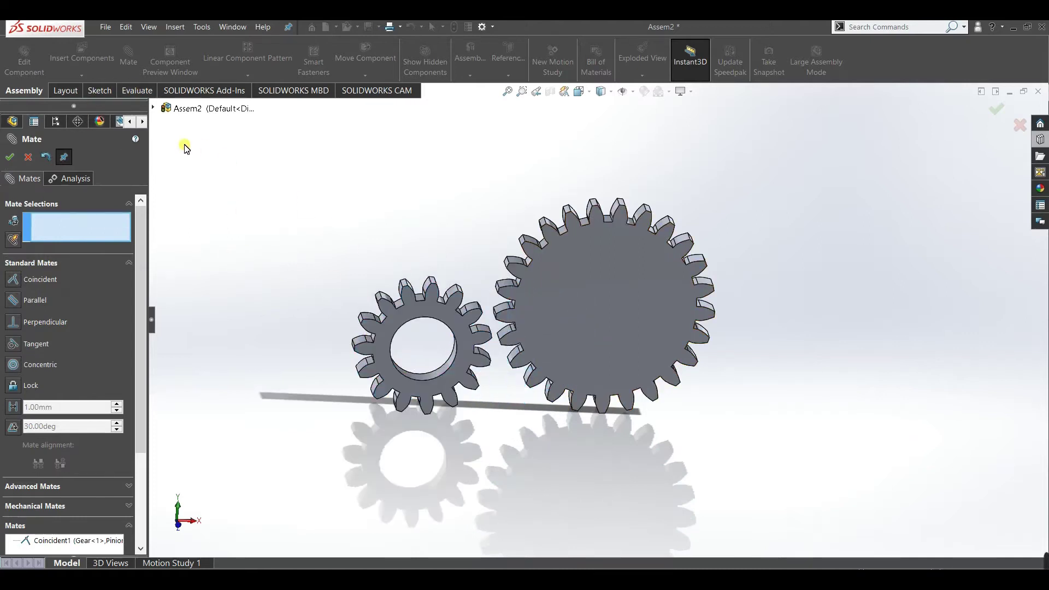
click(153, 107)
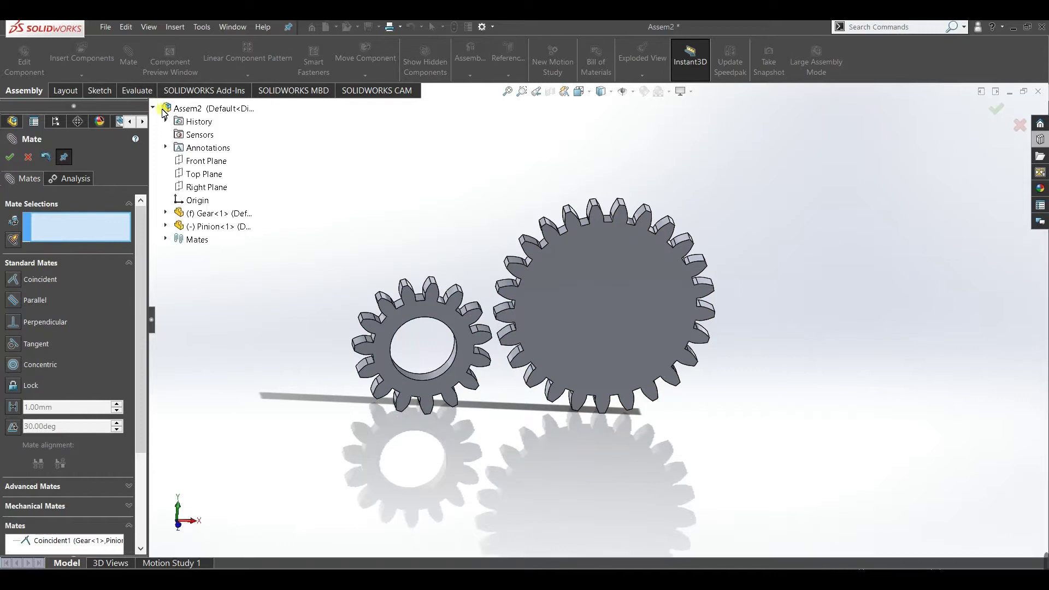
click(188, 162)
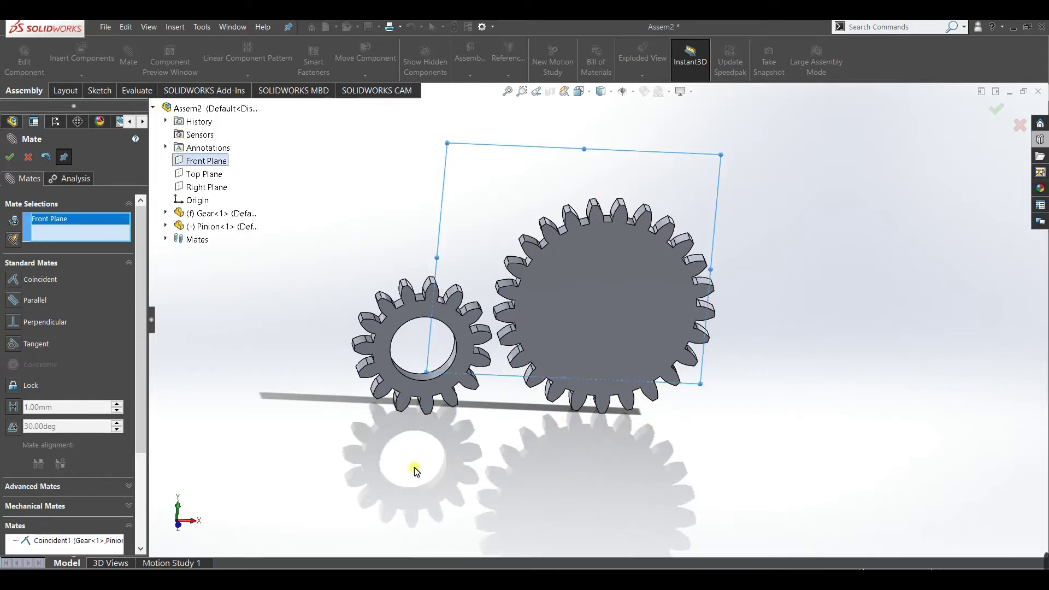
click(571, 287)
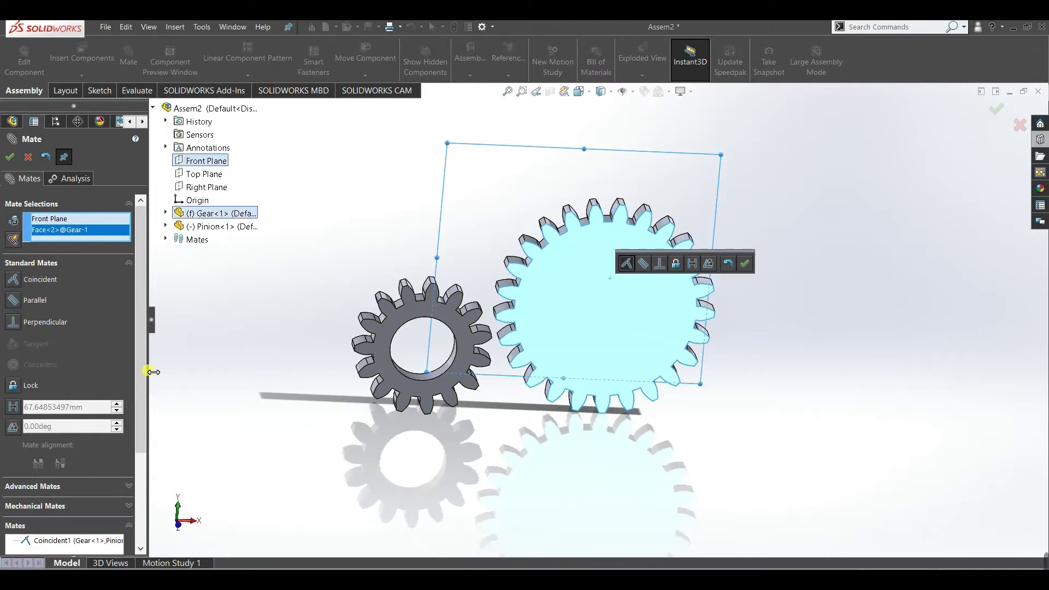
click(12, 279)
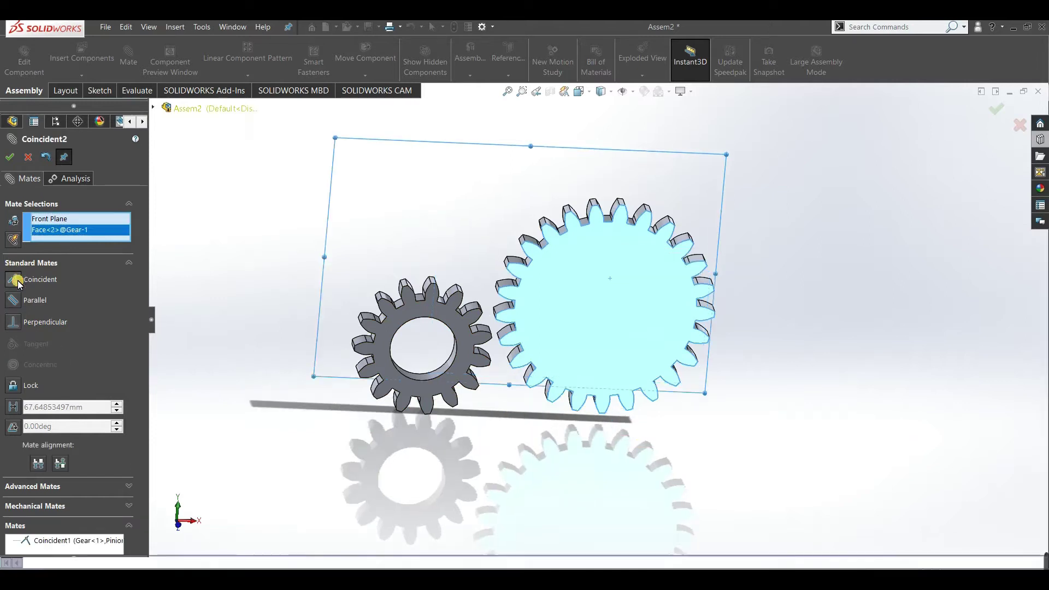
click(11, 158)
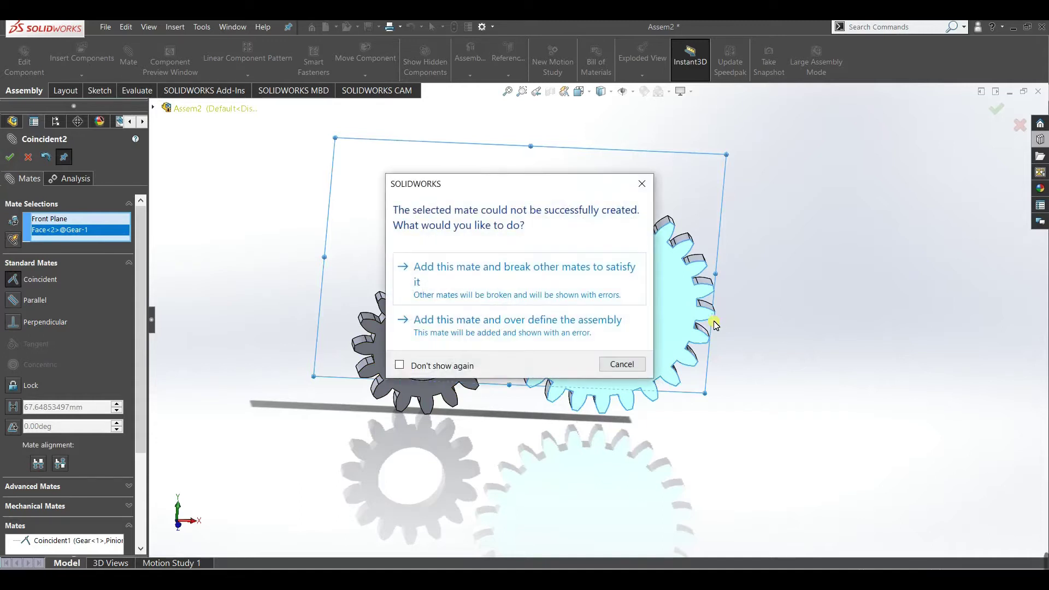
- Dismiss the mate warning and set the large gear to Float, moving it aside
click(640, 190)
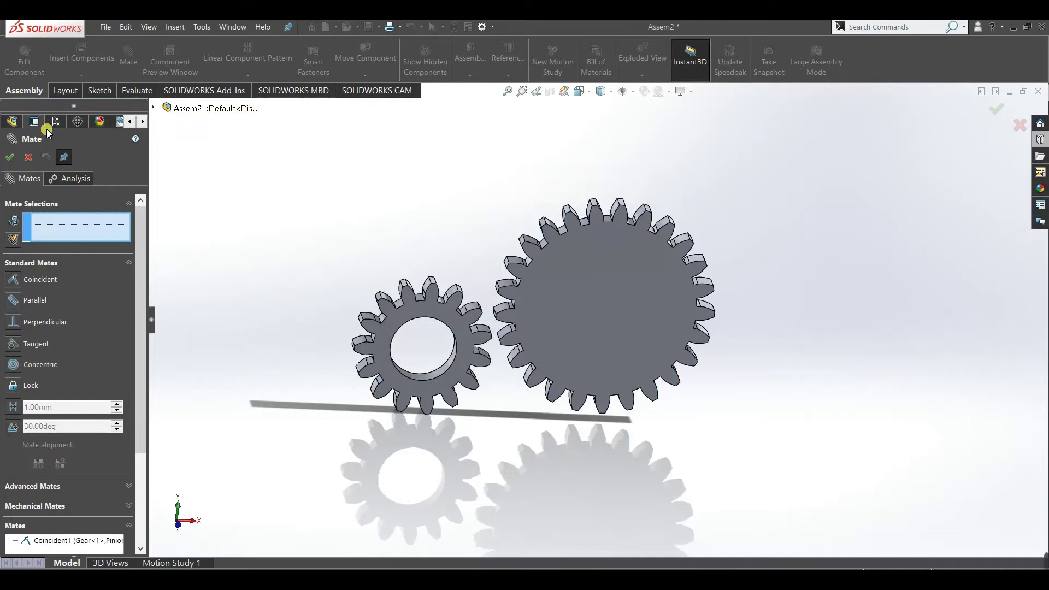
click(28, 157)
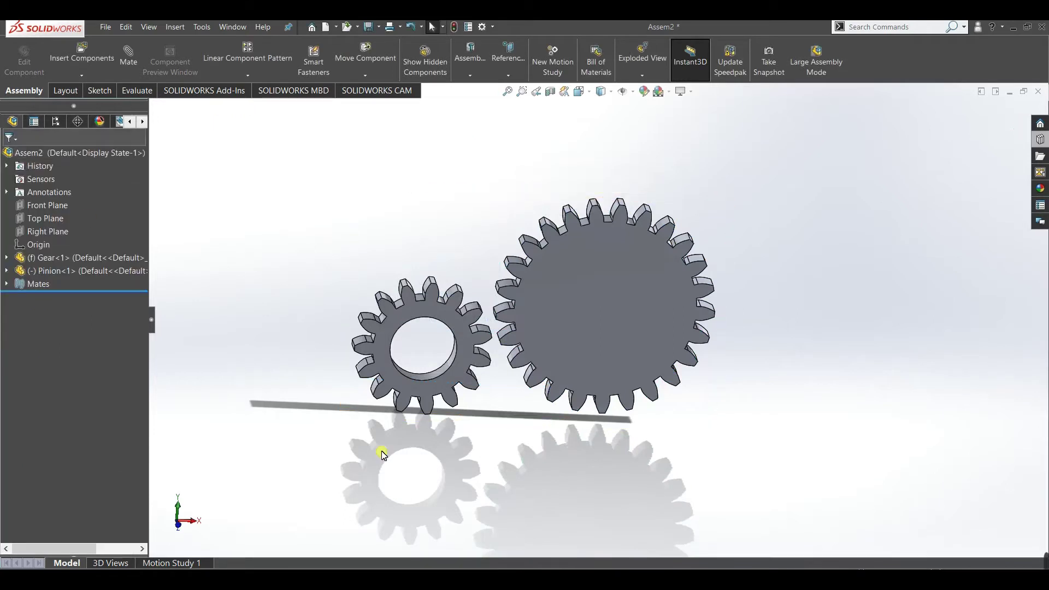
right_click(646, 325)
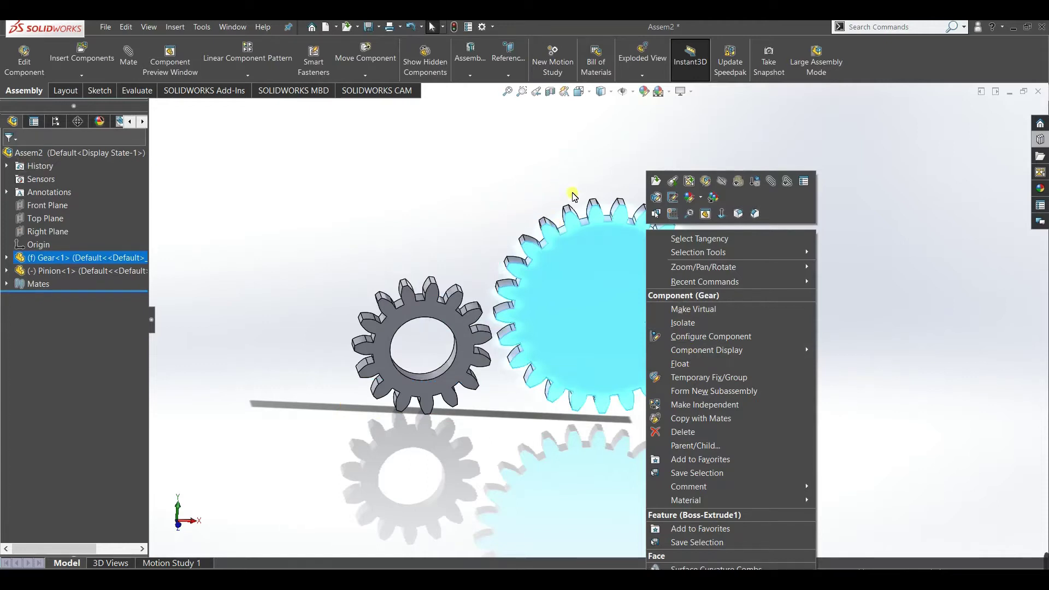
click(678, 364)
drag(614, 433, 759, 311)
key(Escape)
- Mate the large gear's face coincident with the Front Plane
click(134, 70)
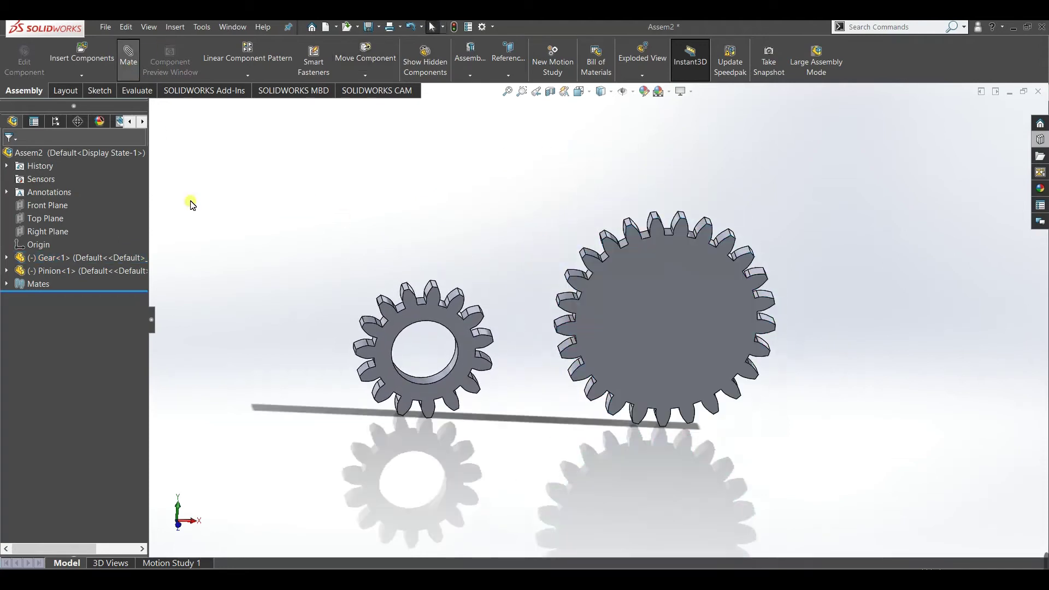
click(154, 108)
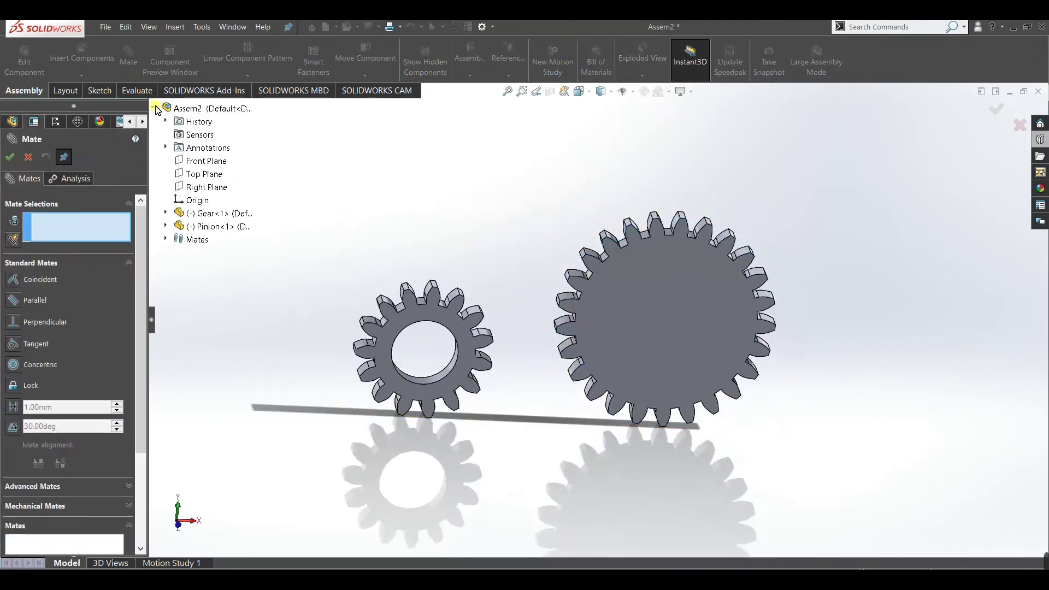
click(206, 161)
click(666, 336)
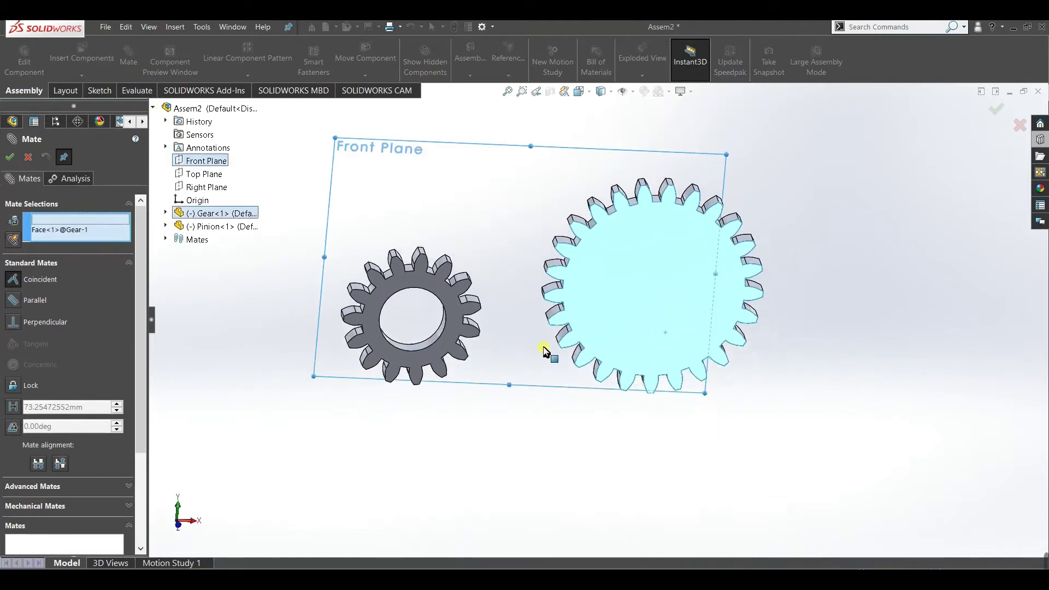
click(8, 161)
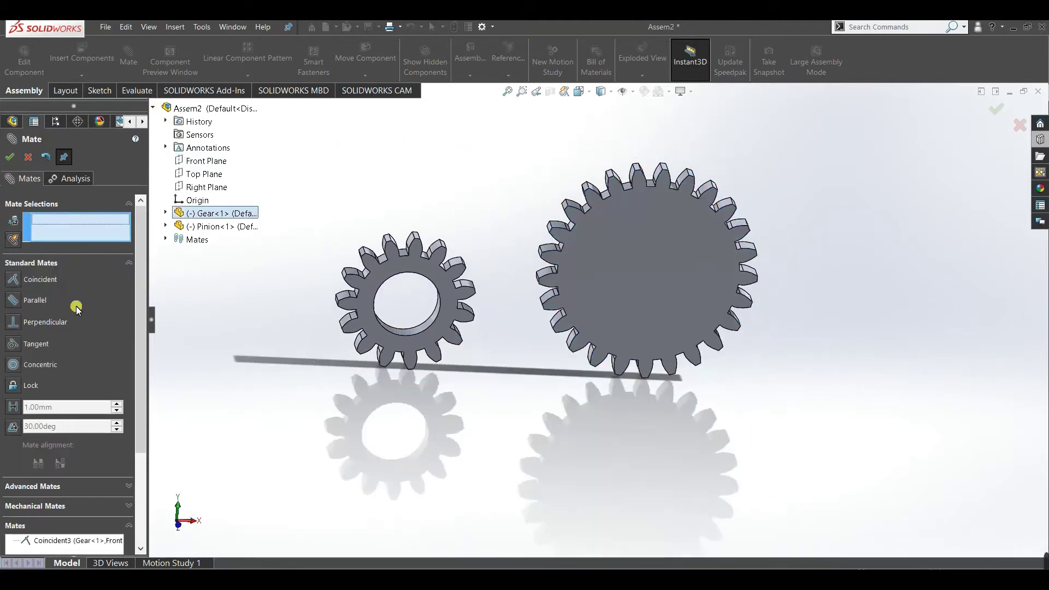
- Start a sketch on the Front Plane and view it Normal To
click(12, 157)
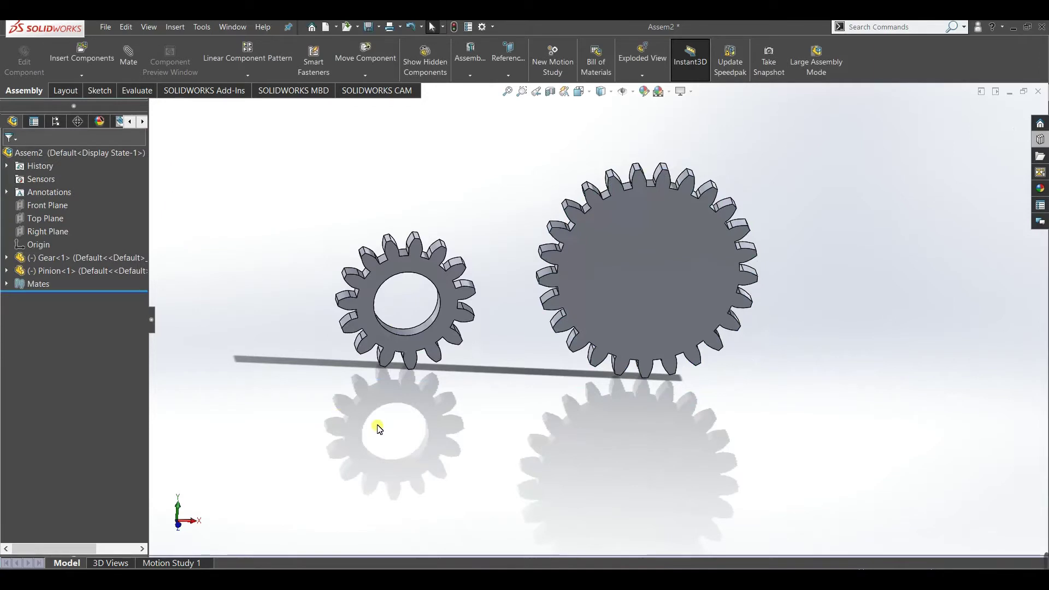
mouse_move(375, 424)
middle_down()
mouse_move(399, 344)
mouse_move(541, 392)
mouse_move(438, 405)
mouse_move(402, 386)
mouse_move(386, 410)
middle_up()
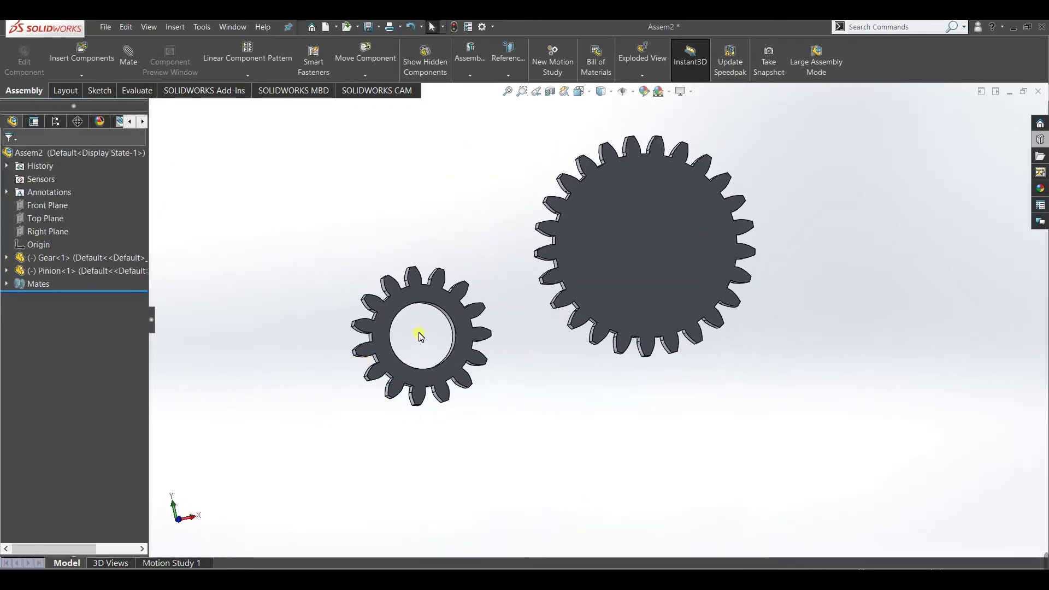
click(63, 205)
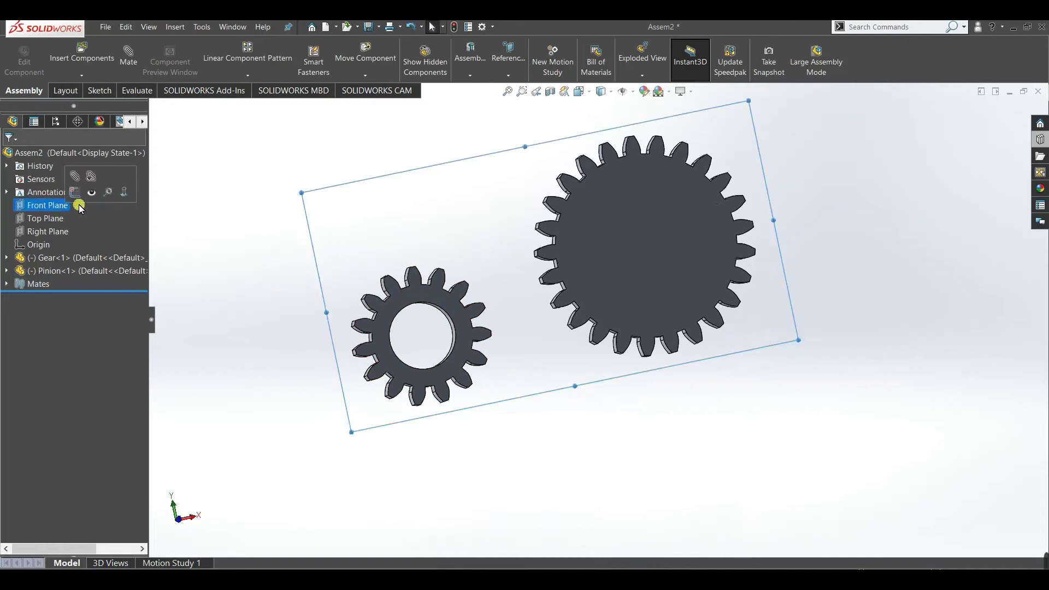
click(76, 194)
key(space)
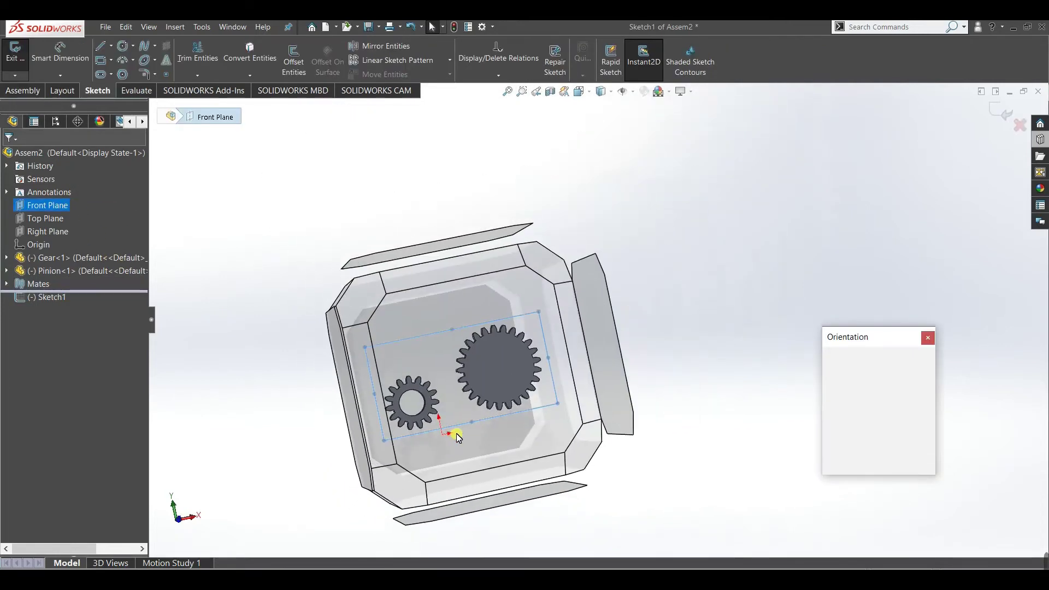
click(451, 412)
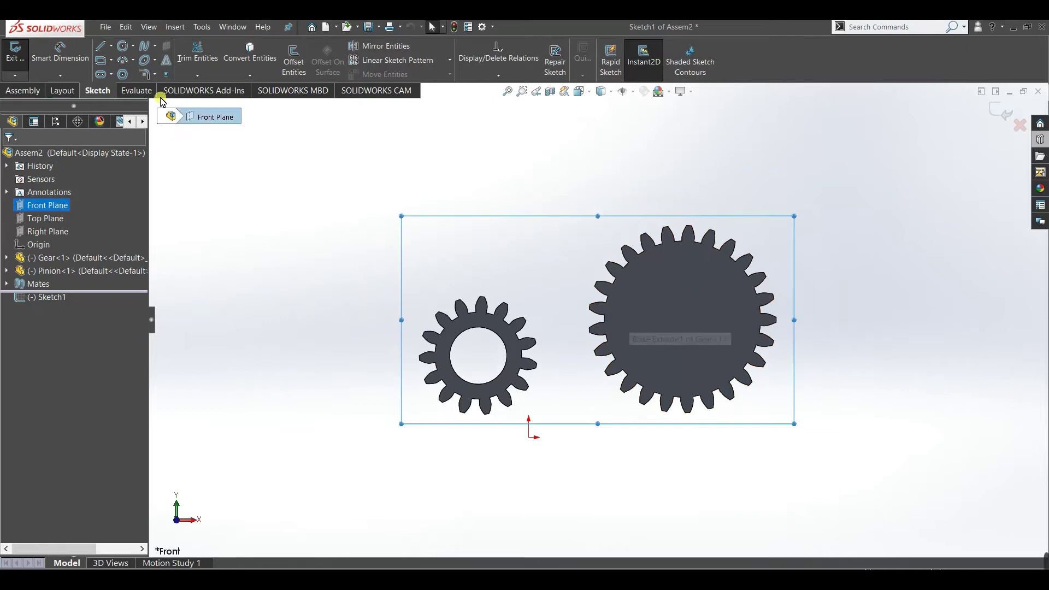
- Draw two circles, one beside the small gear and one inside the large gear
click(127, 48)
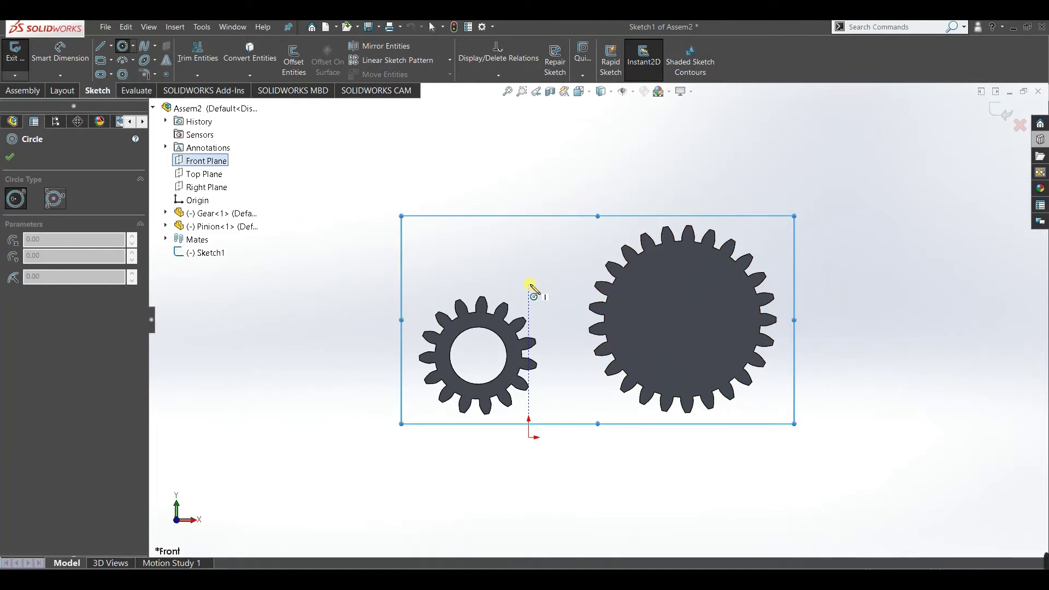
click(529, 284)
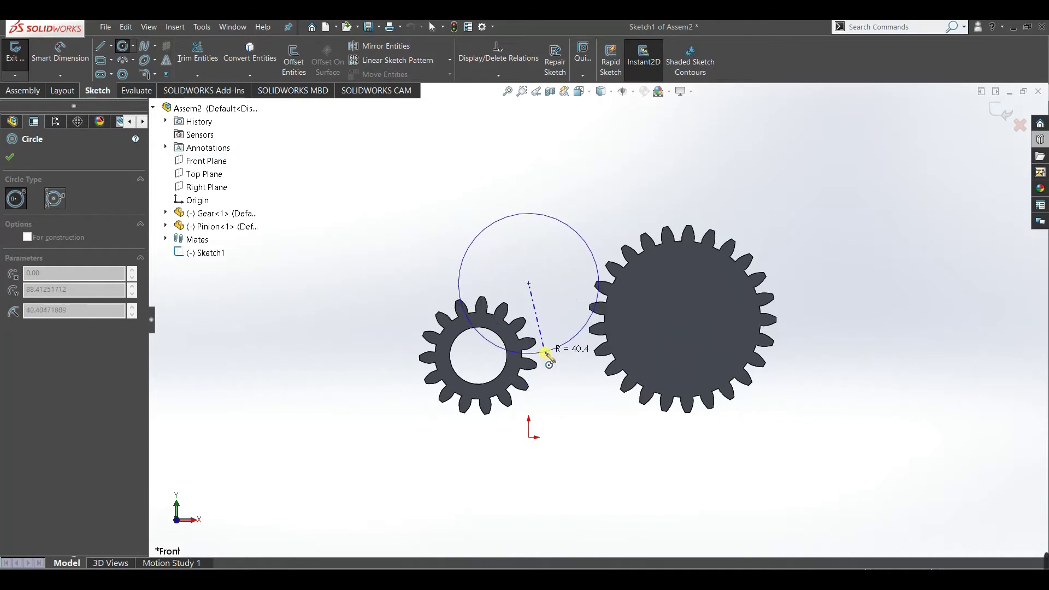
click(551, 358)
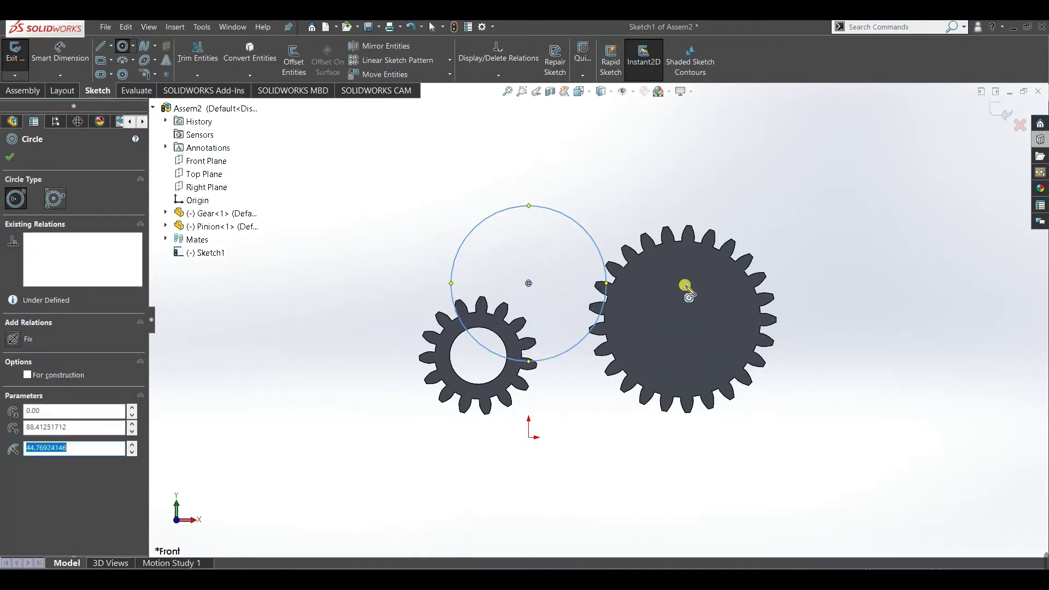
click(668, 283)
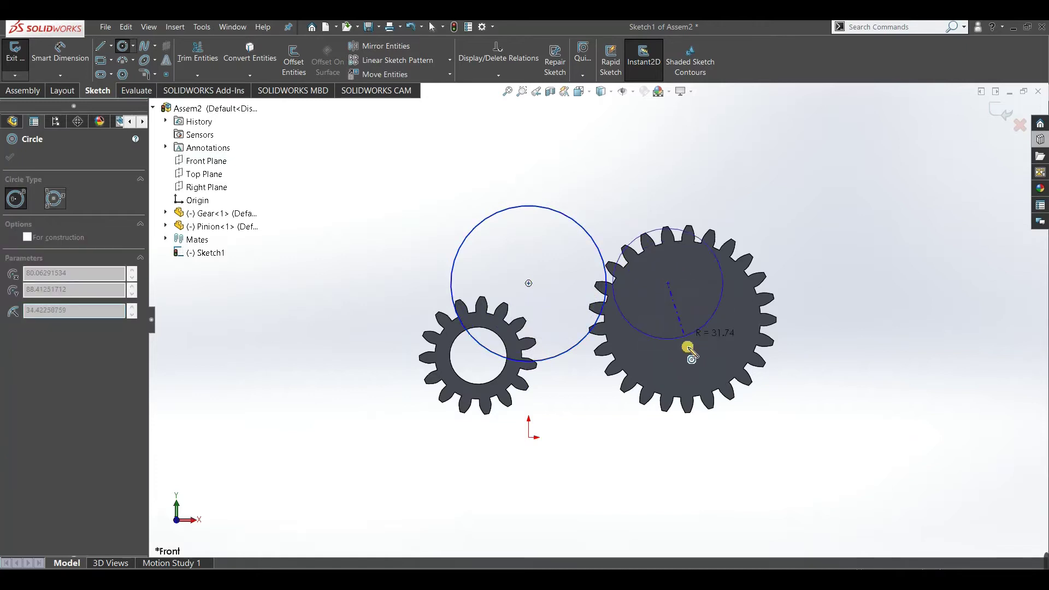
click(682, 336)
right_click(342, 297)
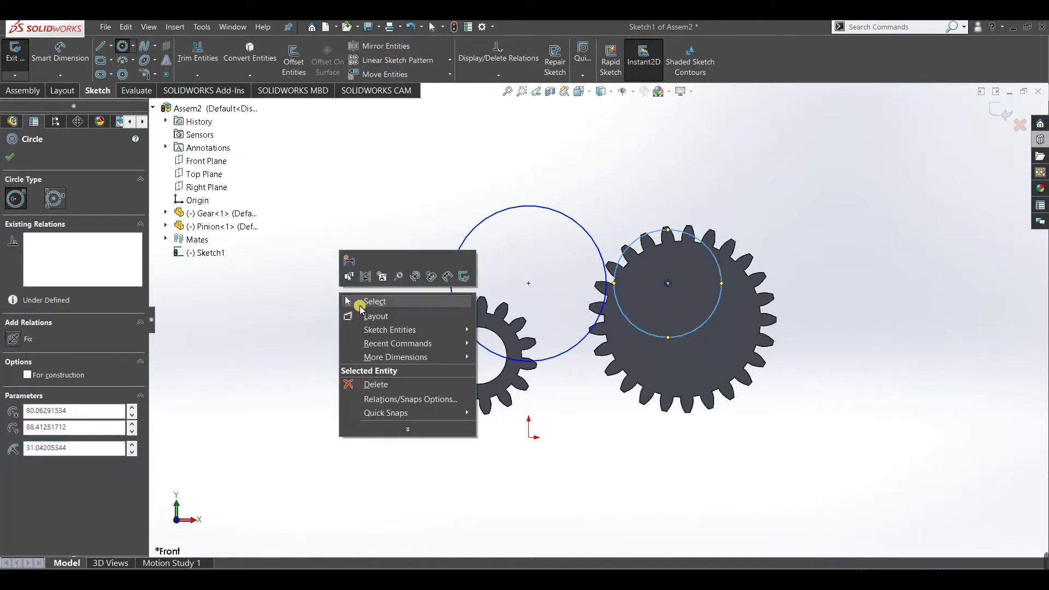
click(361, 300)
- Dimension the two circles at Ø100 and Ø60 mm
click(60, 52)
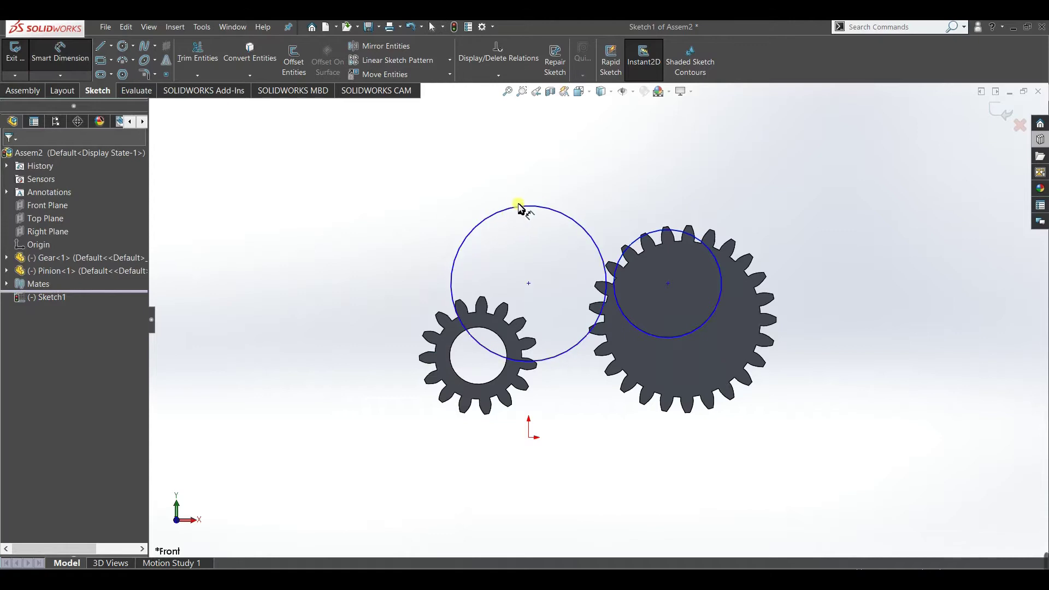
click(540, 180)
click(511, 157)
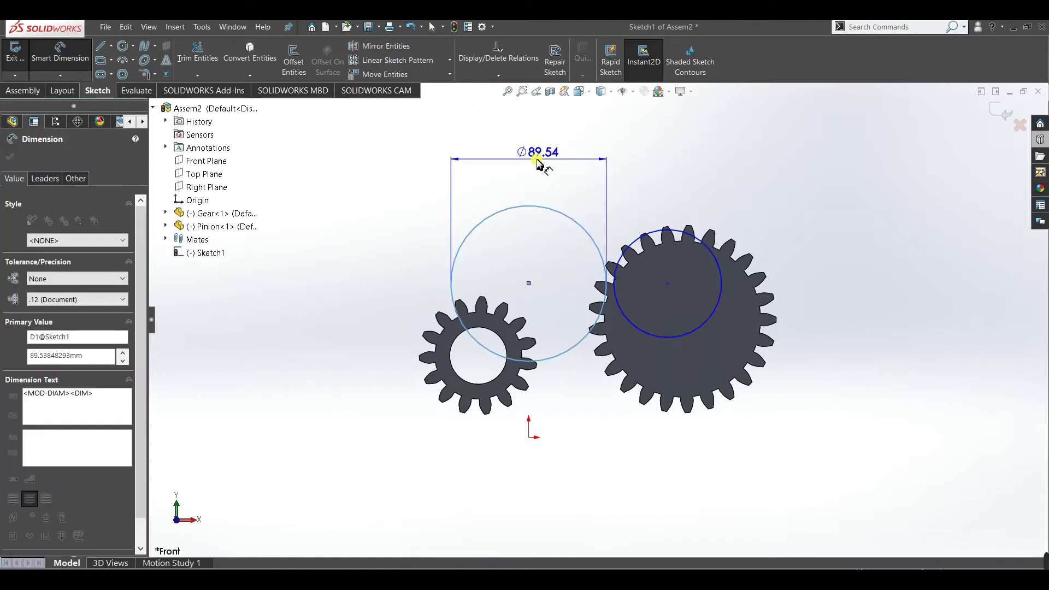
text(100)
key(Return)
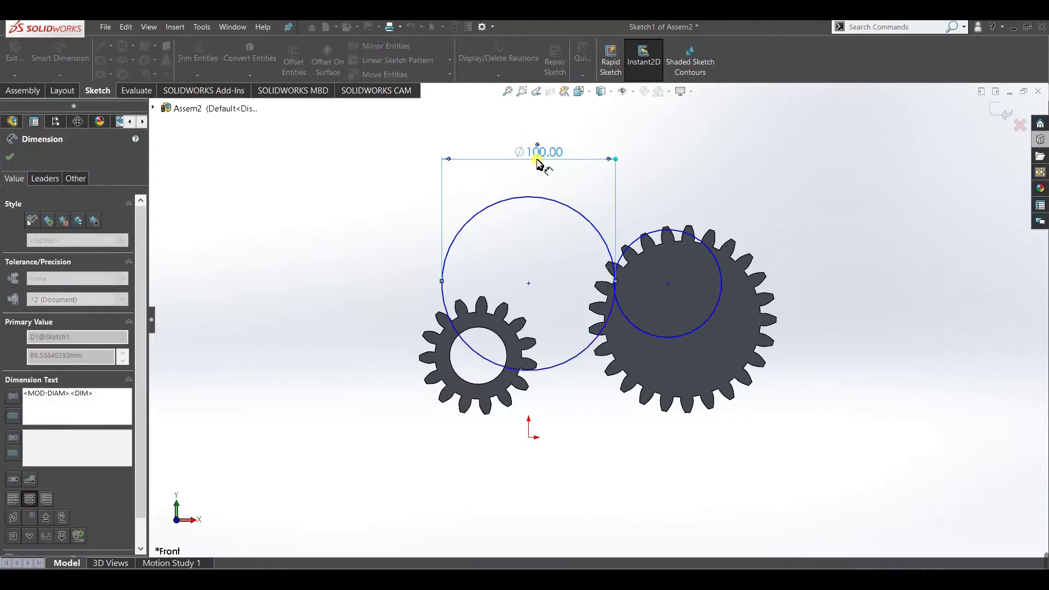
click(679, 230)
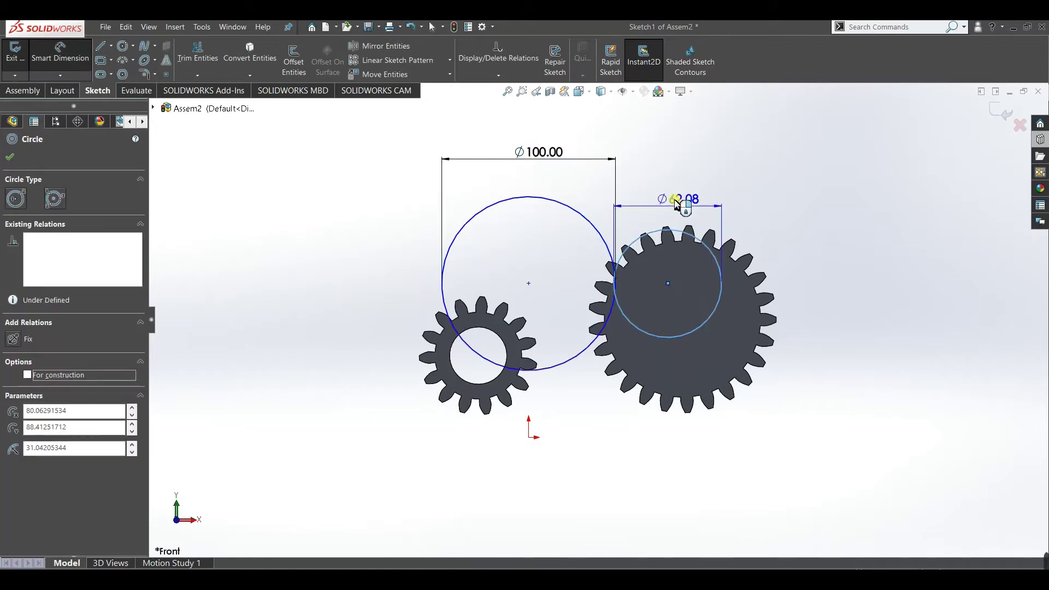
click(676, 203)
text(60)
key(Return)
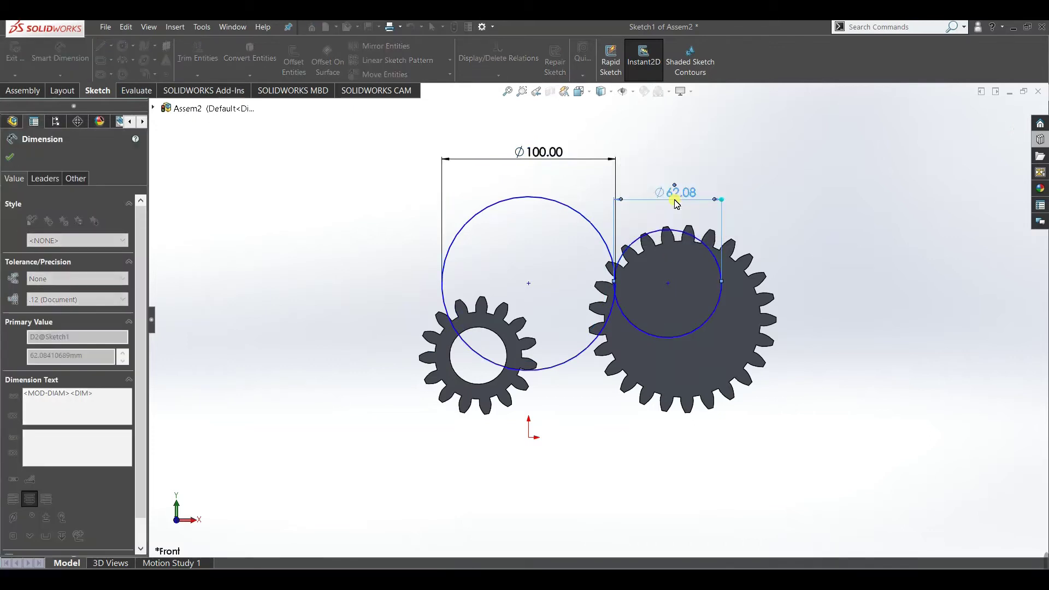
right_click(827, 235)
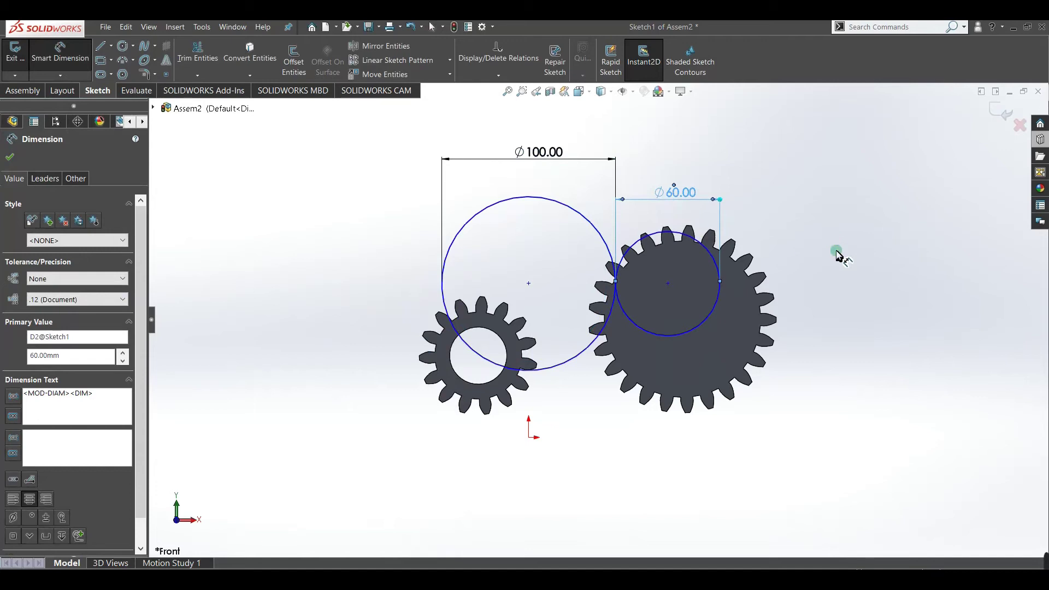
right_click(838, 255)
click(861, 299)
scroll(711, 301, down, 4)
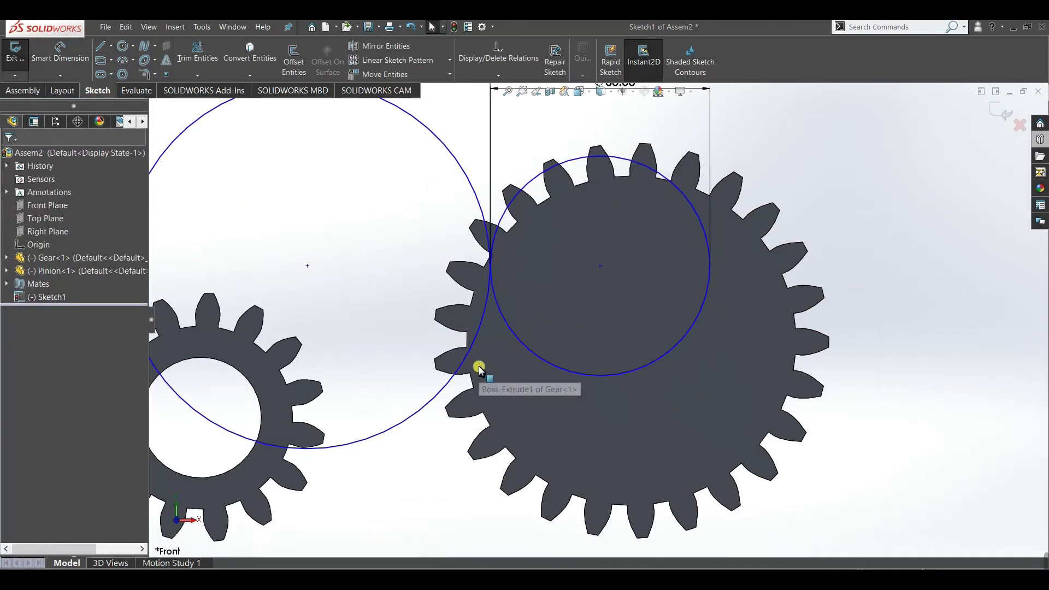
click(523, 347)
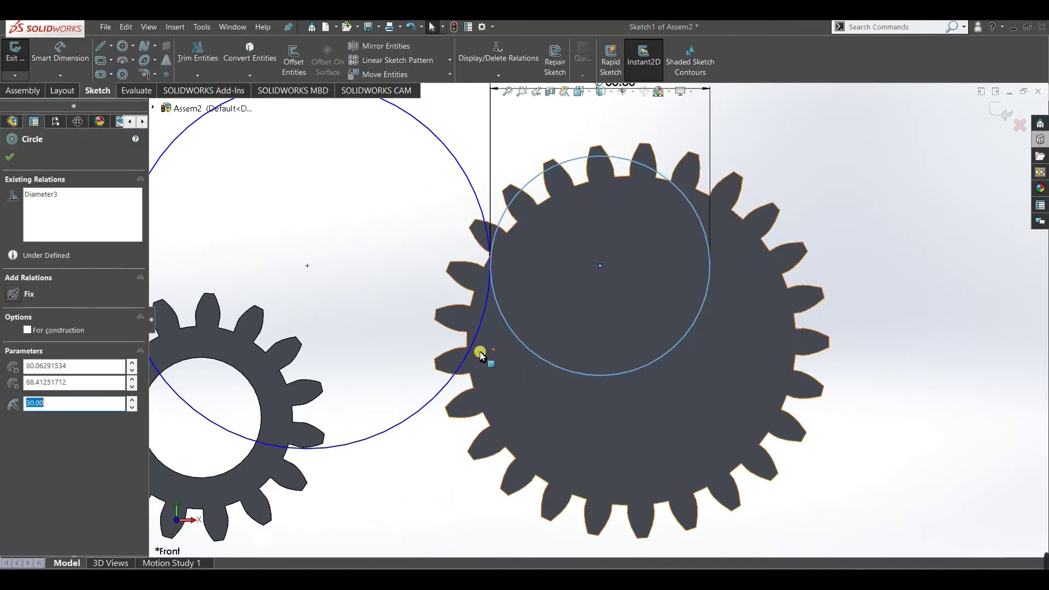
- Add a Tangent relation between the Ø100 and Ø60 circles
ctrl+click(468, 355)
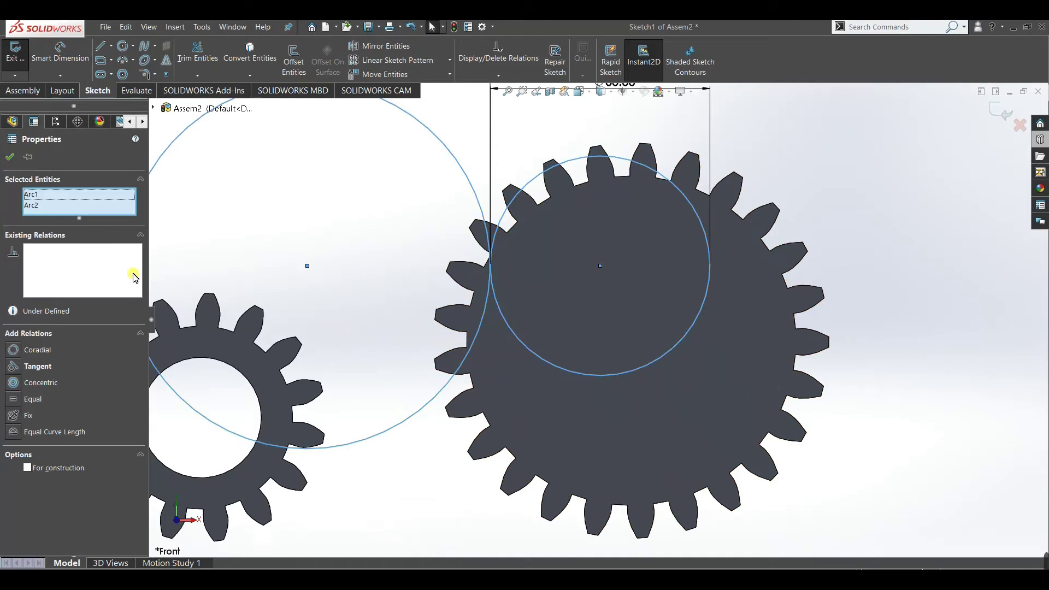
click(16, 367)
click(6, 121)
- Align the two circle centre points with a Horizontal relation
click(307, 246)
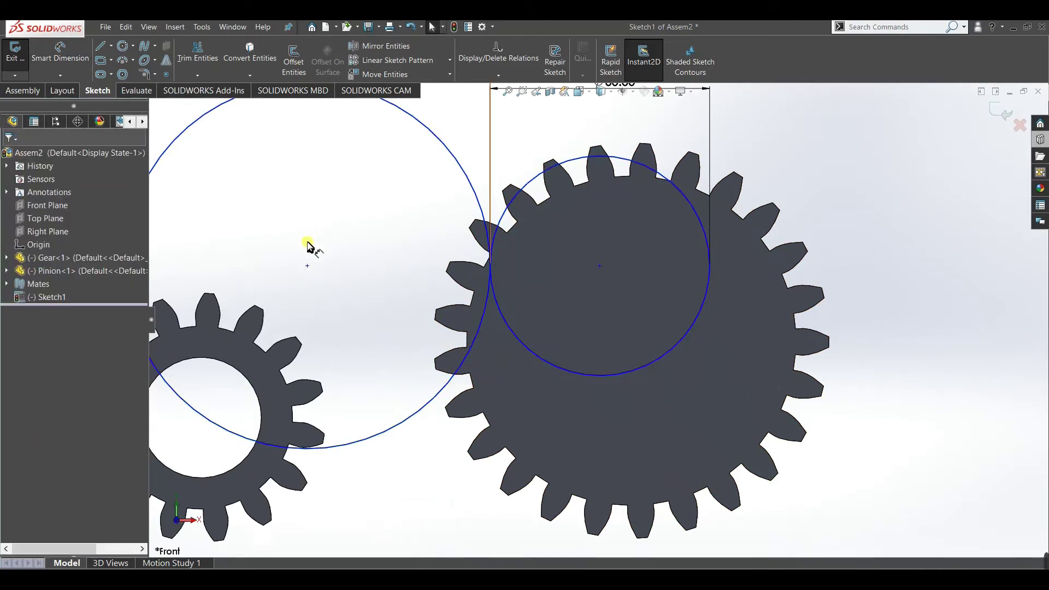
click(307, 266)
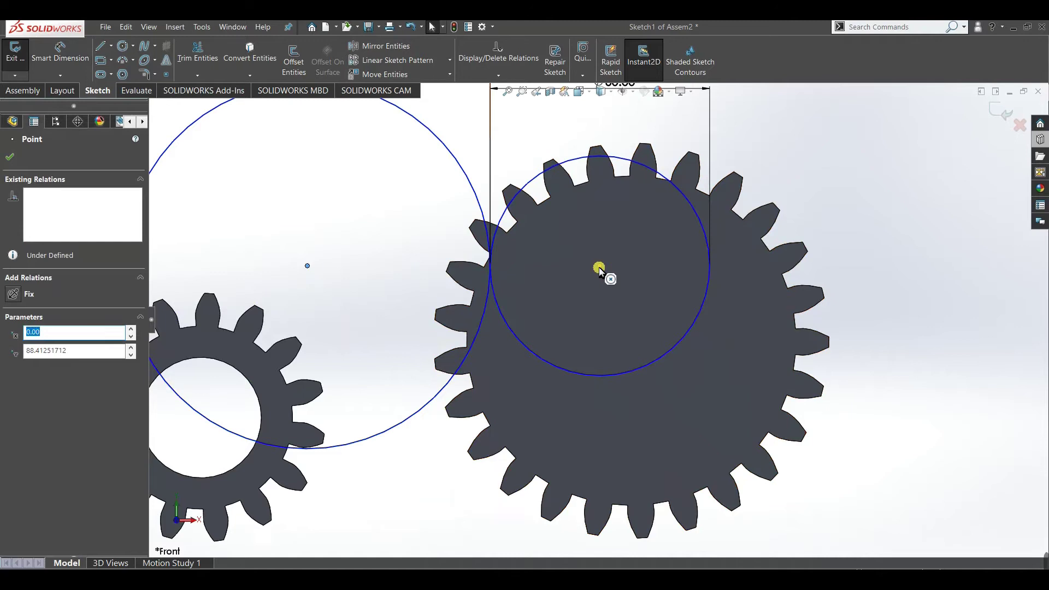
ctrl+click(600, 266)
click(7, 355)
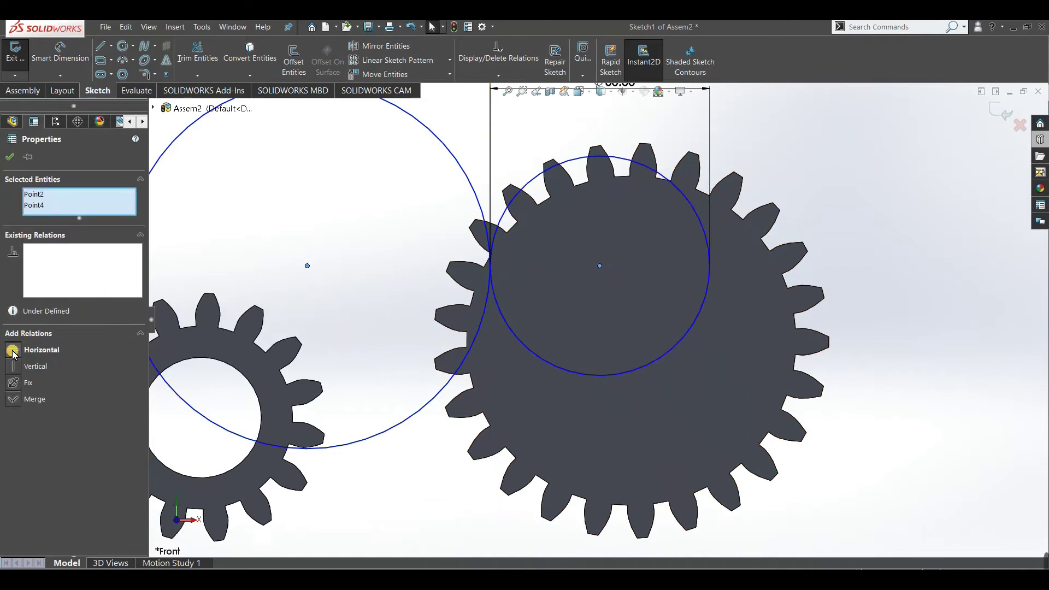
click(16, 156)
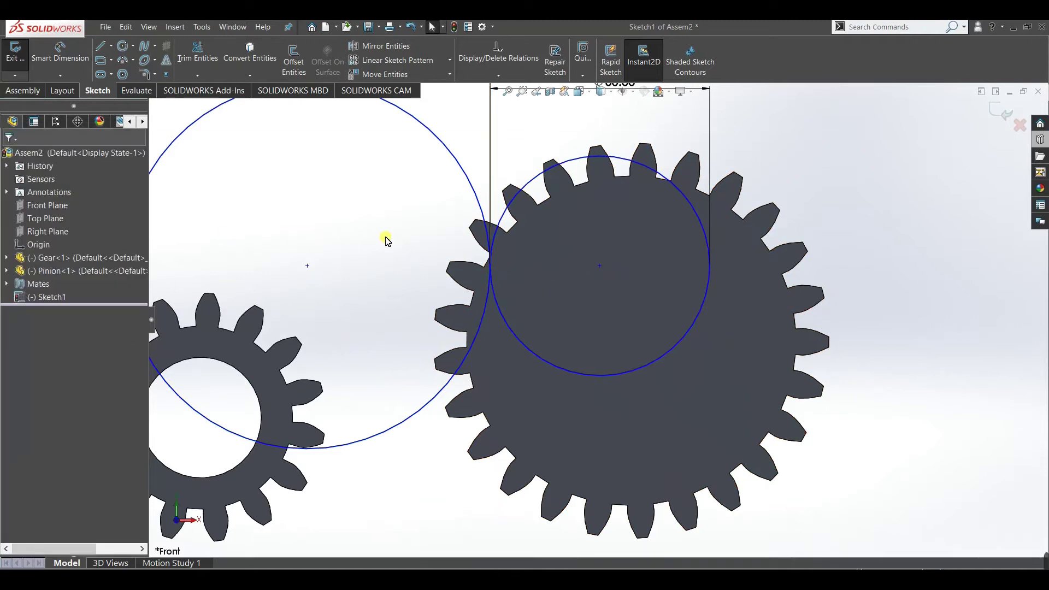
key(f)
middle_drag(780, 240, 788, 254)
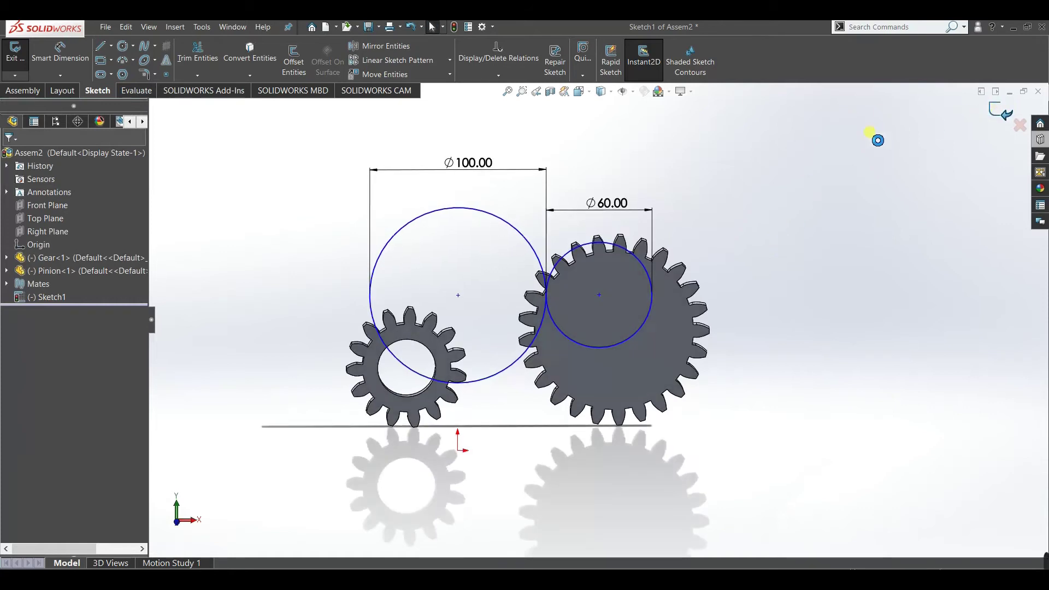
- Exit the sketch and edit Gear<1> in context, saving the assembly as Assem2
key(ctrl+b)
middle_drag(796, 196, 698, 375)
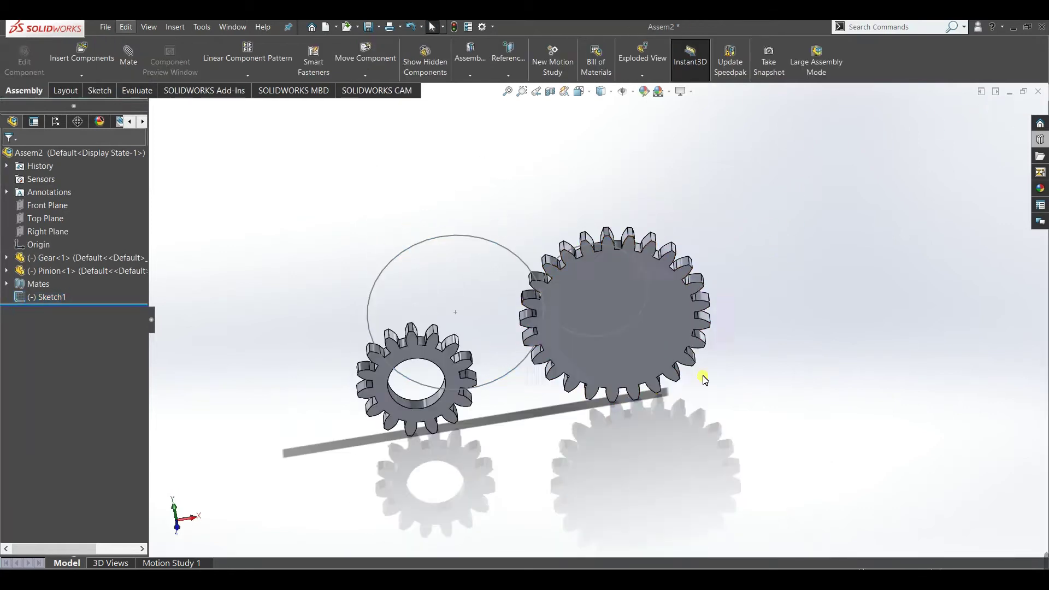
click(672, 351)
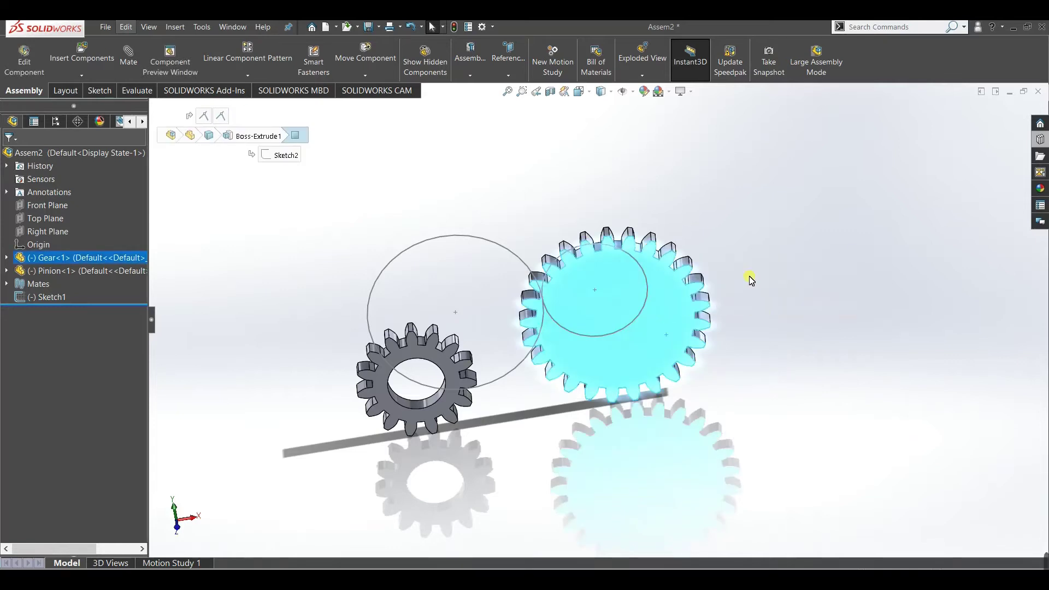
click(540, 322)
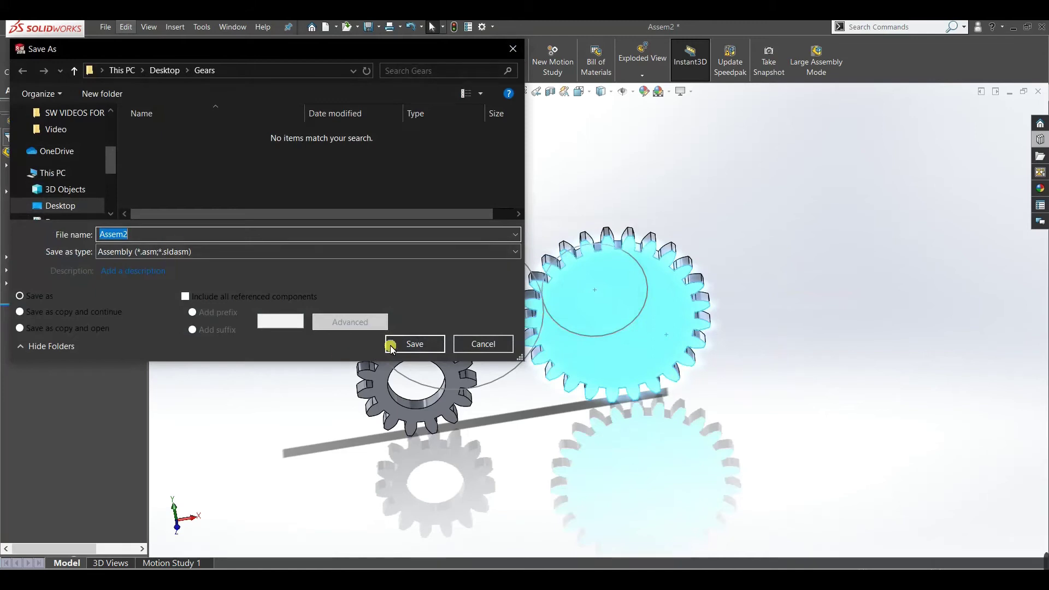
click(392, 346)
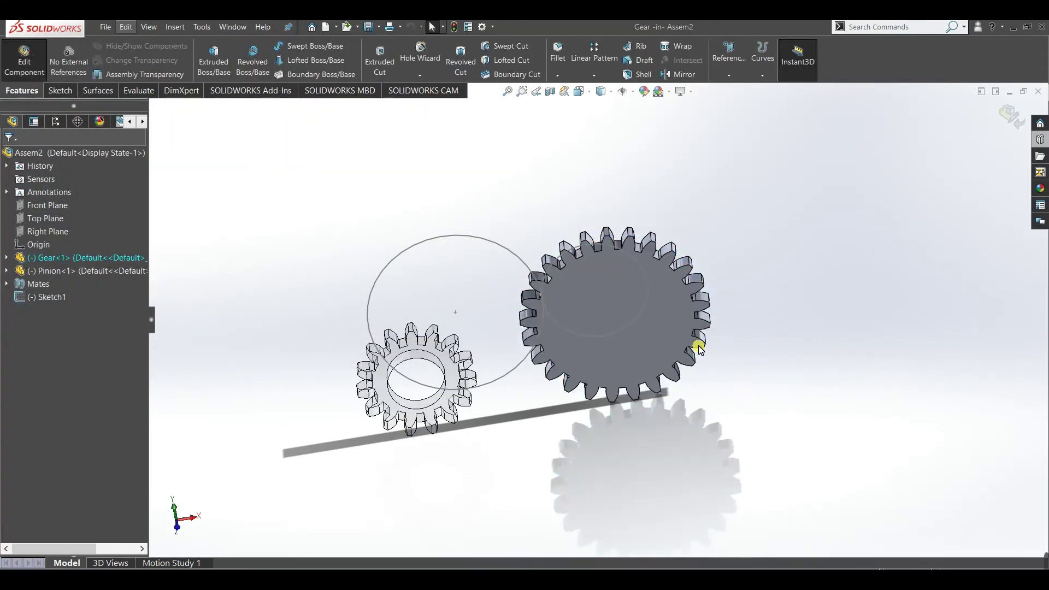
- Switch to the Front view and pick the Circle tool from the Sketch tab
key(space)
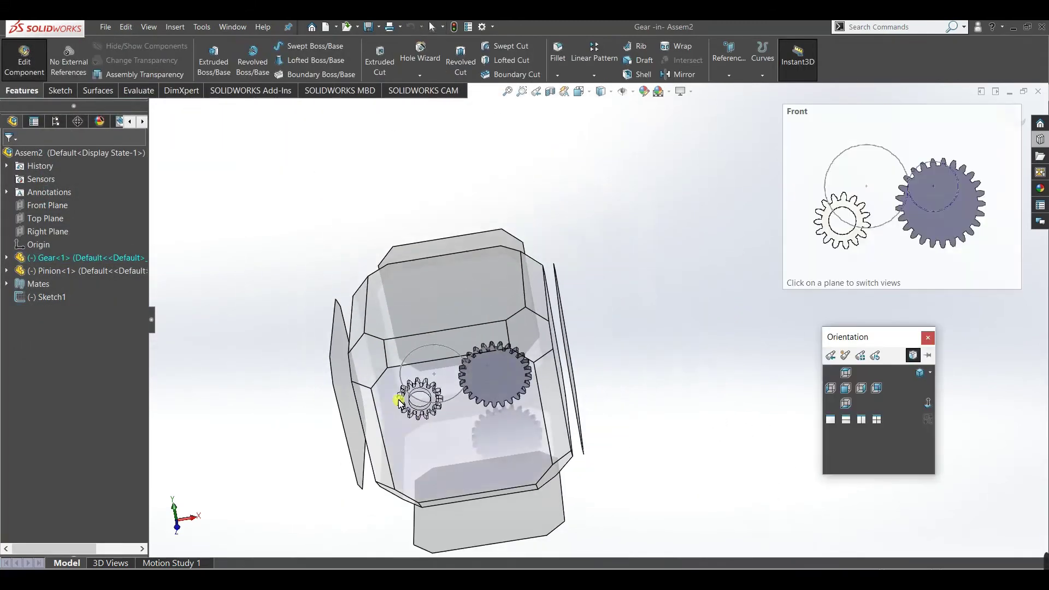
click(428, 417)
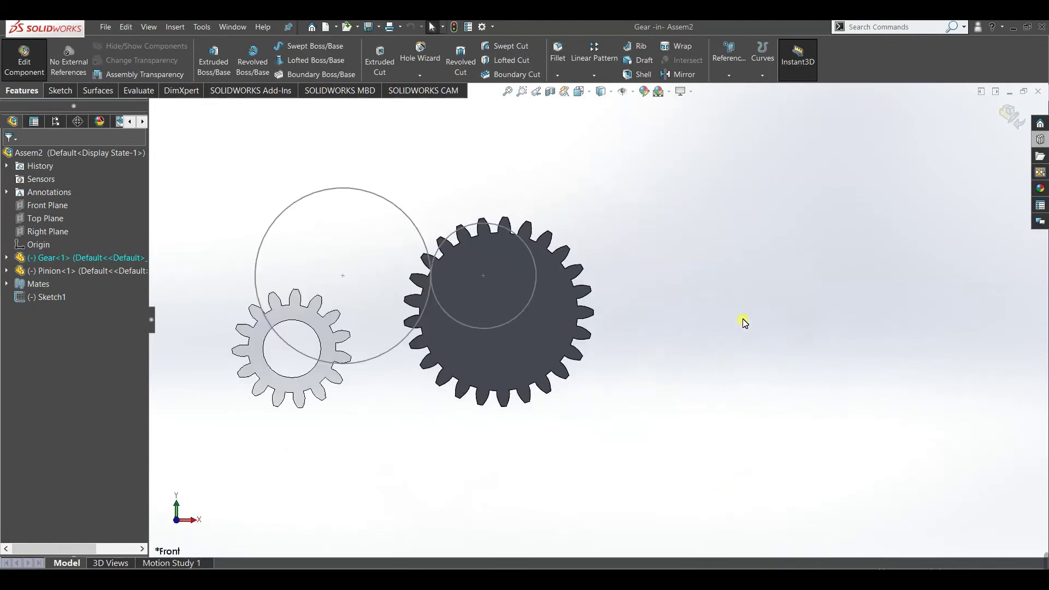
click(62, 91)
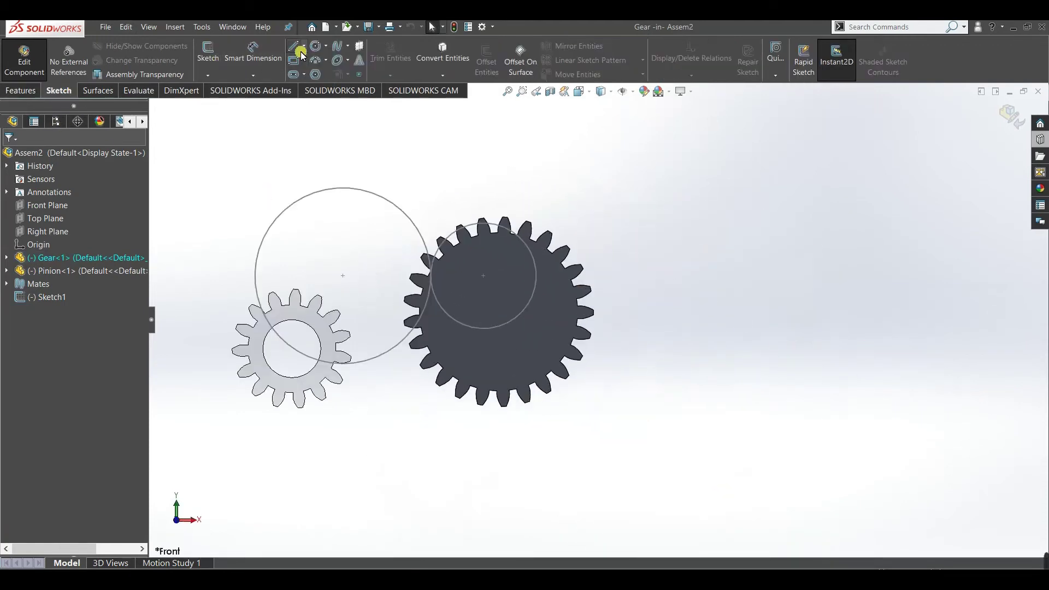
click(316, 51)
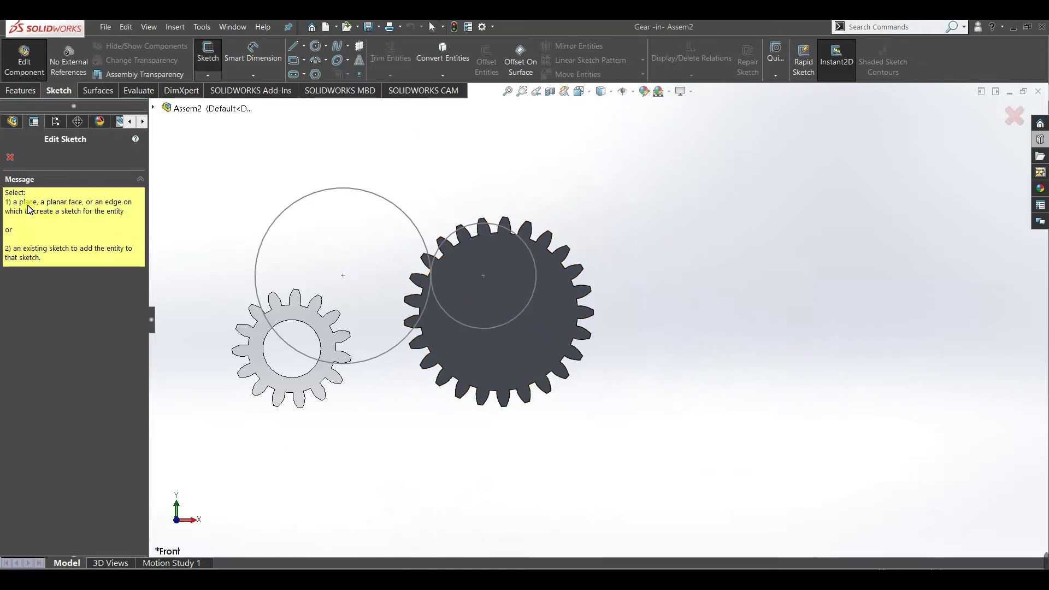
- Draw a circle centred on the gear's origin
click(533, 348)
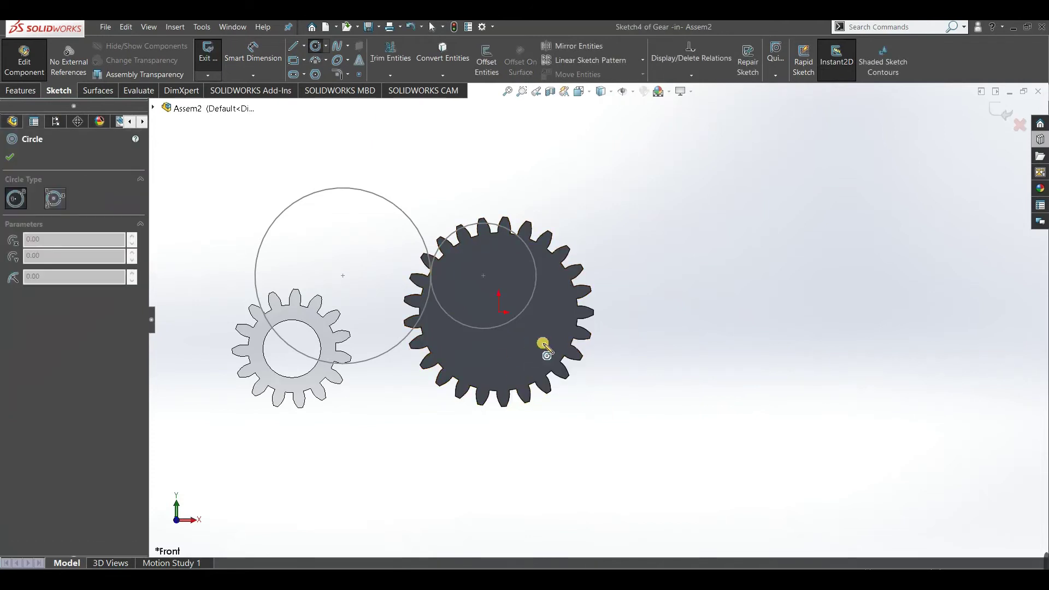
scroll(544, 344, down, 5)
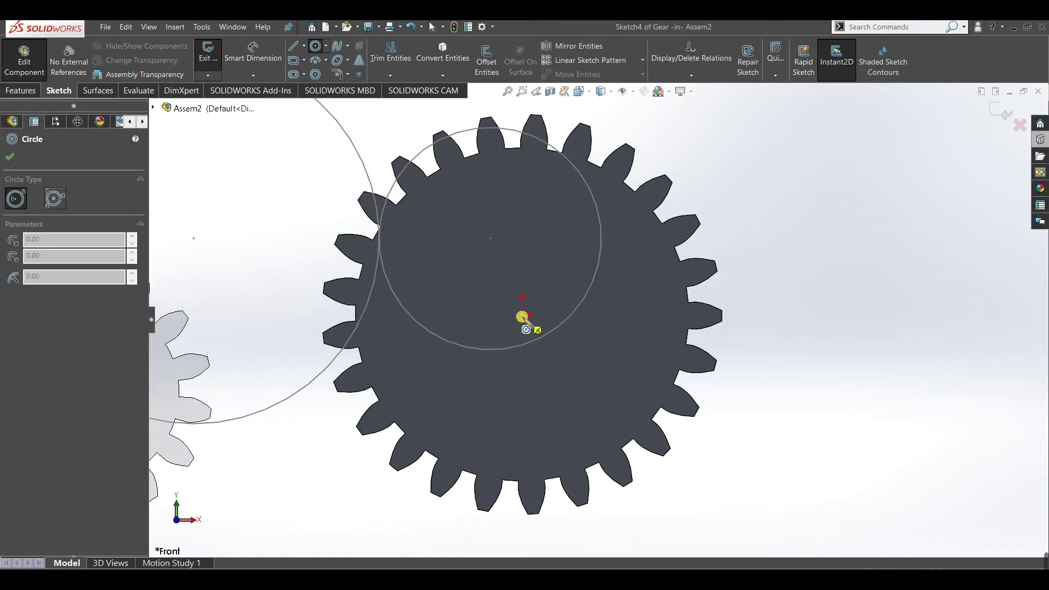
click(522, 316)
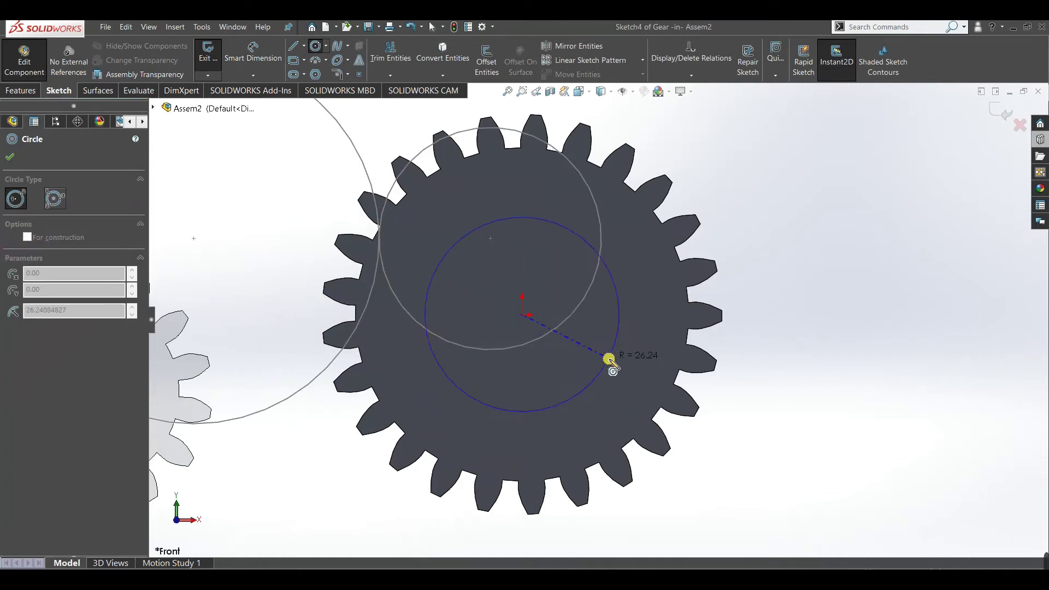
click(609, 359)
right_click(794, 252)
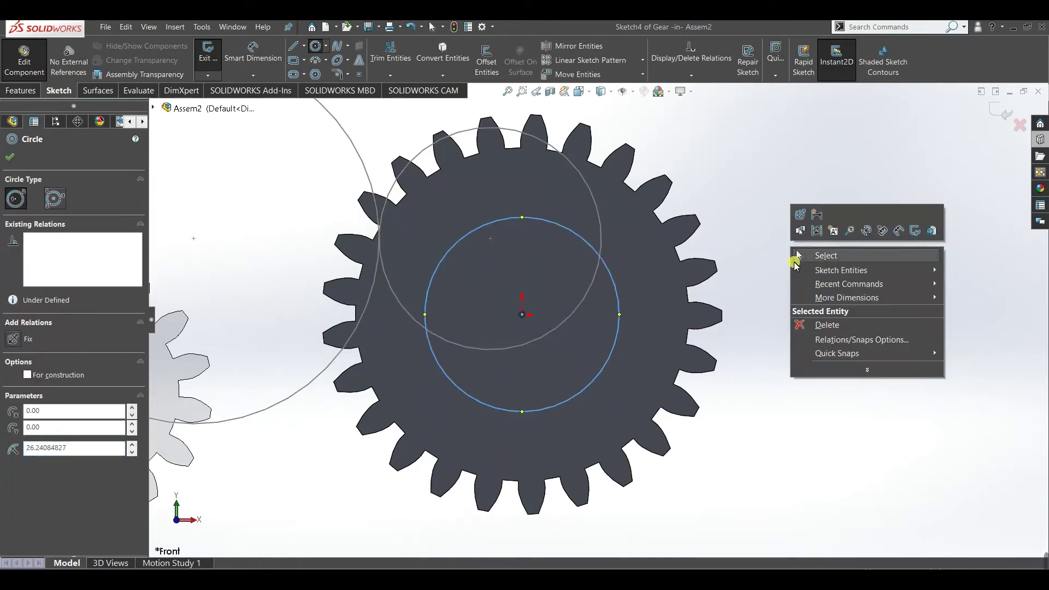
click(799, 263)
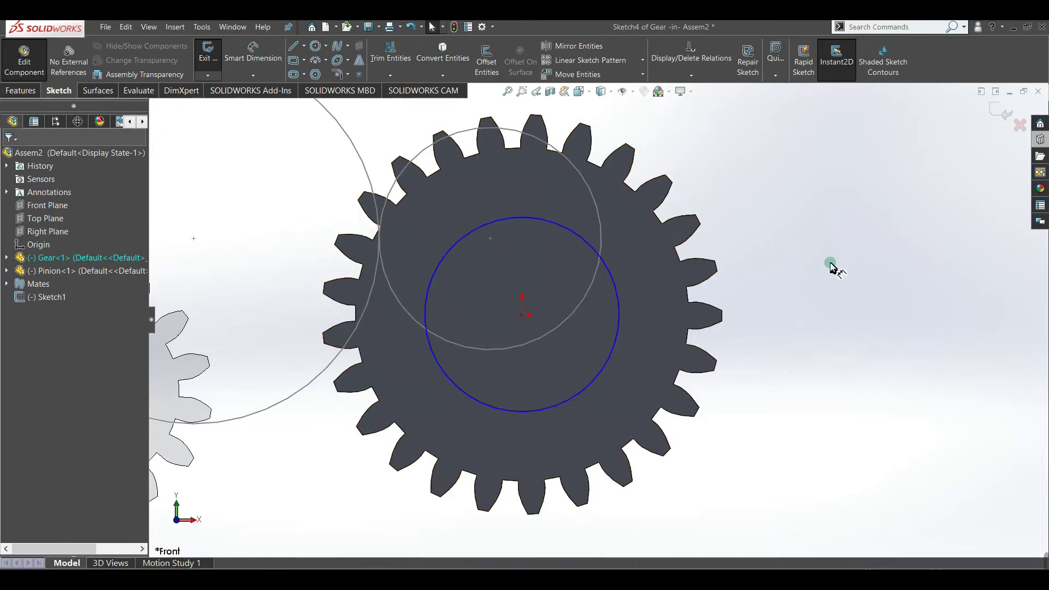
- Dimension the circle's diameter to 30 mm
key(d)
click(624, 324)
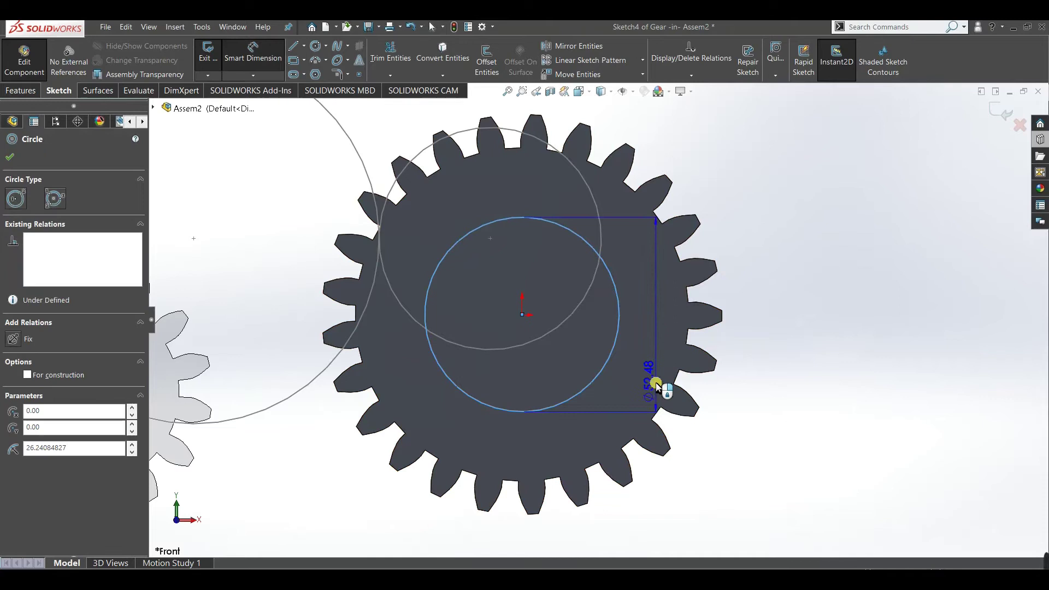
click(653, 352)
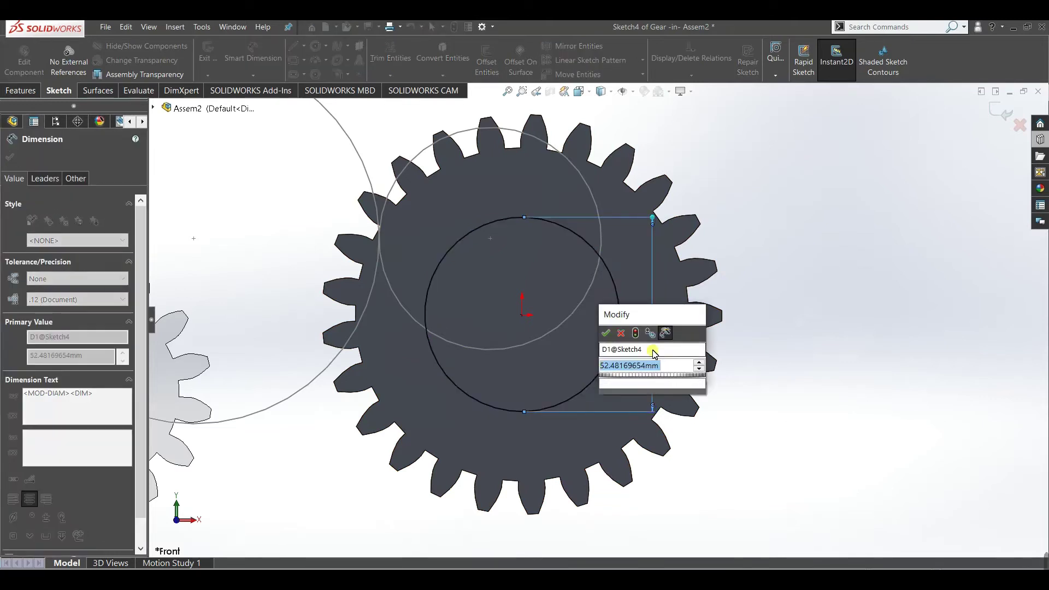
text(20)
key(BackSpace)
key(BackSpace)
text(=)
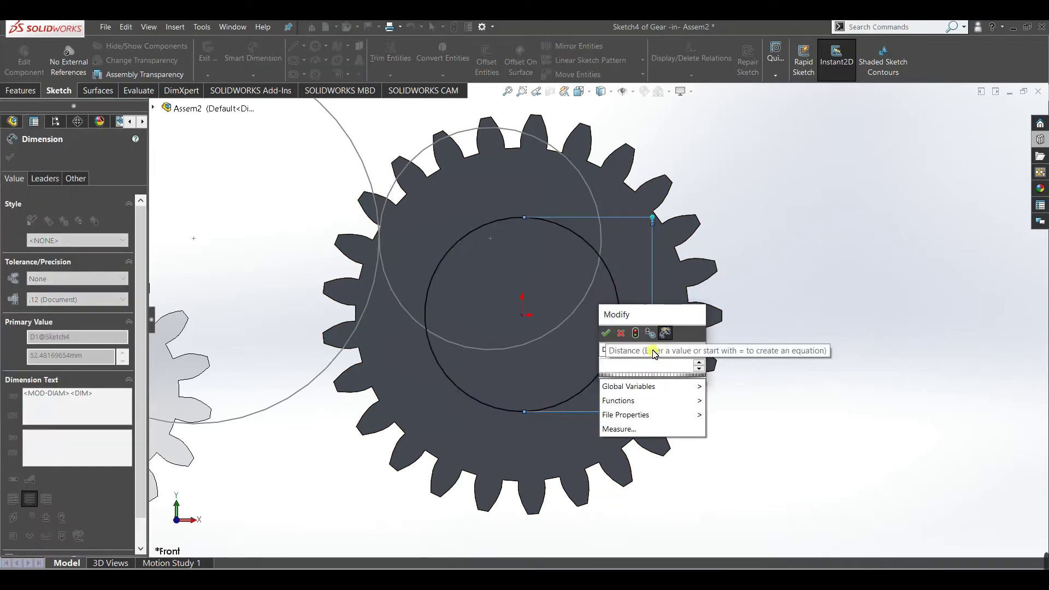
text(30)
key(Return)
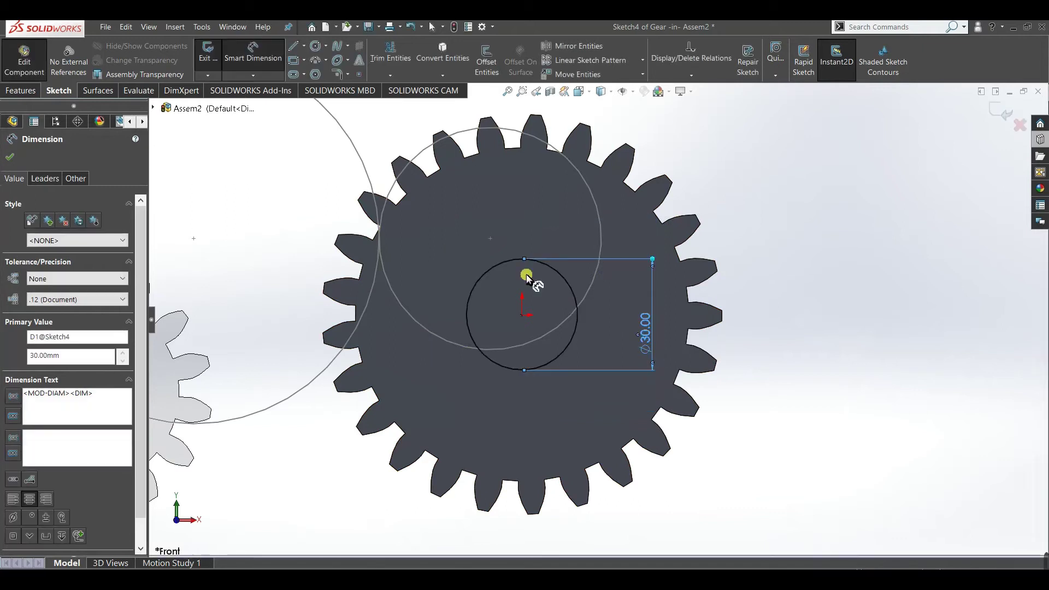
click(13, 156)
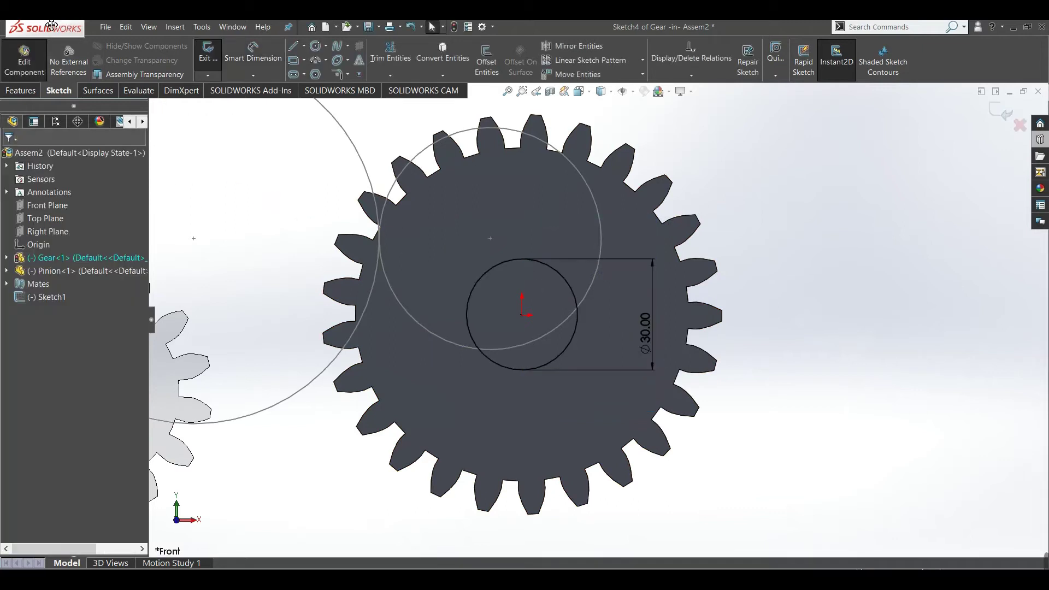
- Extruded Cut the Ø30 circle Through All to bore the gear's centre
click(21, 90)
click(380, 65)
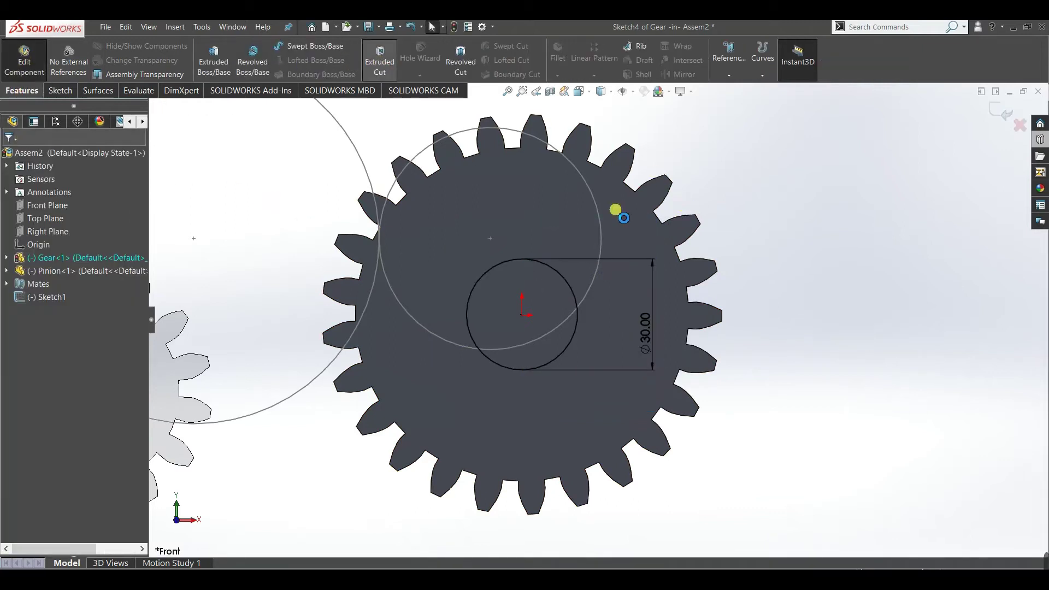
click(75, 232)
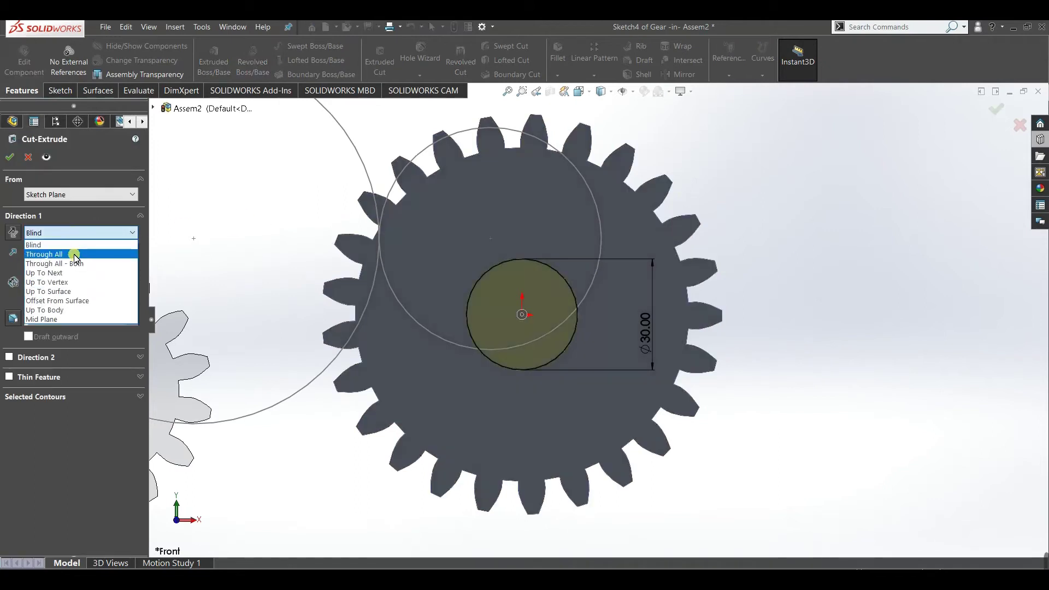
click(74, 255)
right_click(226, 221)
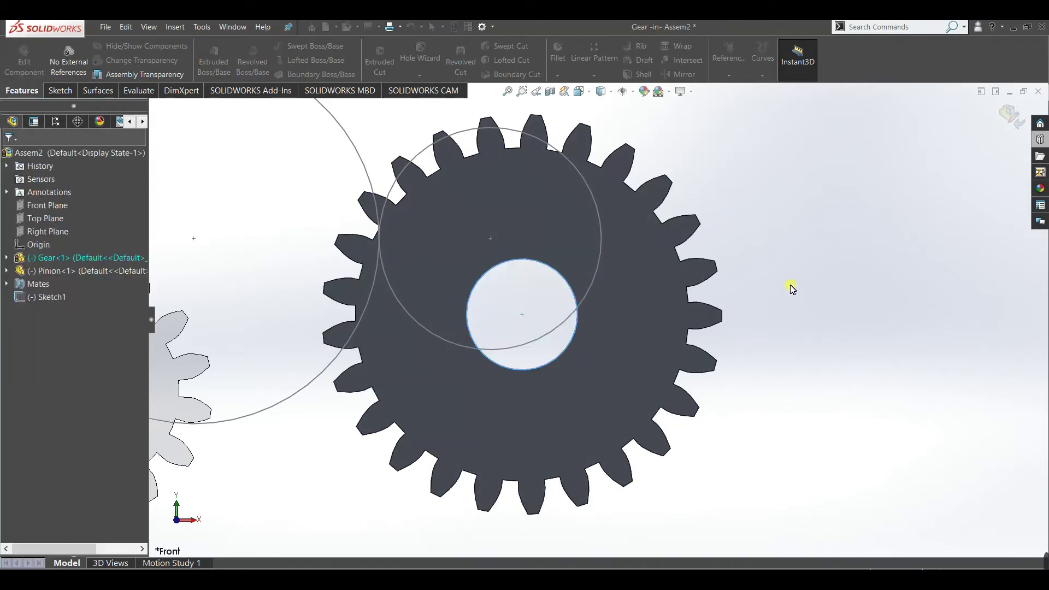
scroll(677, 280, up, 3)
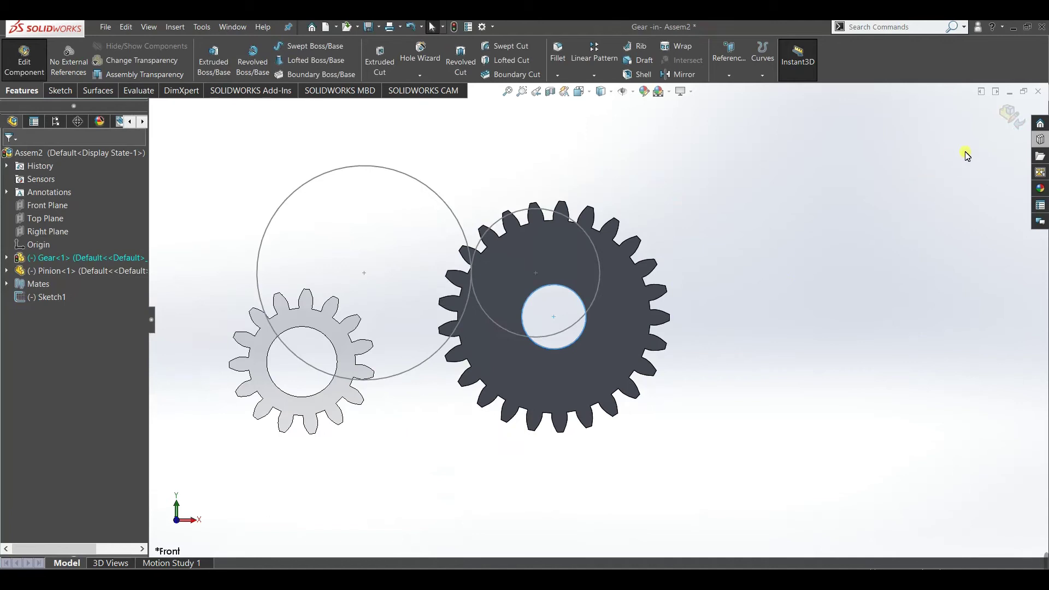
- Exit Edit Component and mate the gear's bore concentric with the first sketch circle
click(1012, 131)
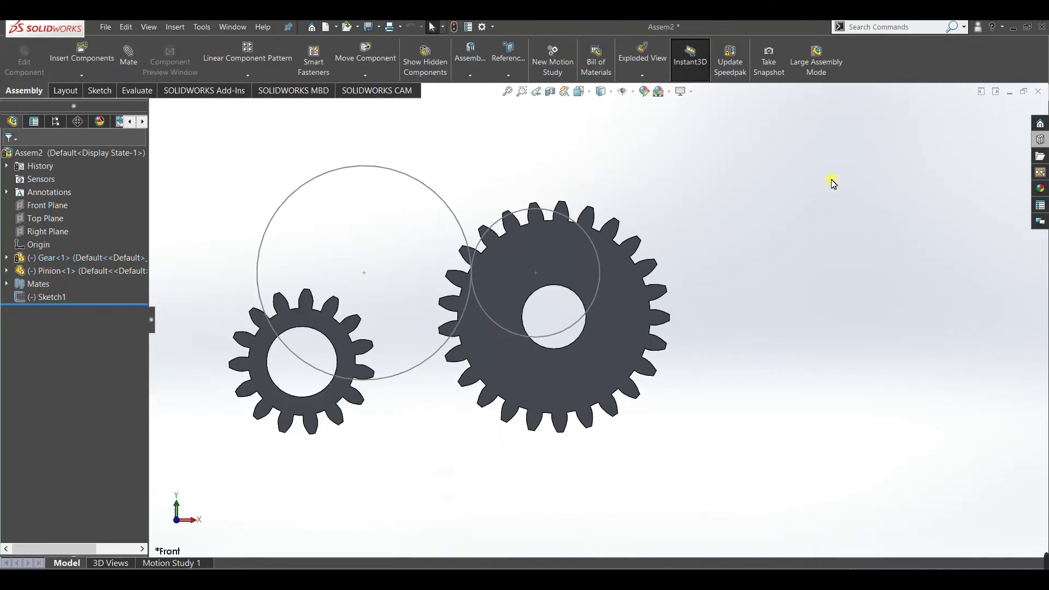
mouse_move(803, 287)
middle_down()
mouse_move(812, 284)
mouse_move(802, 285)
middle_up()
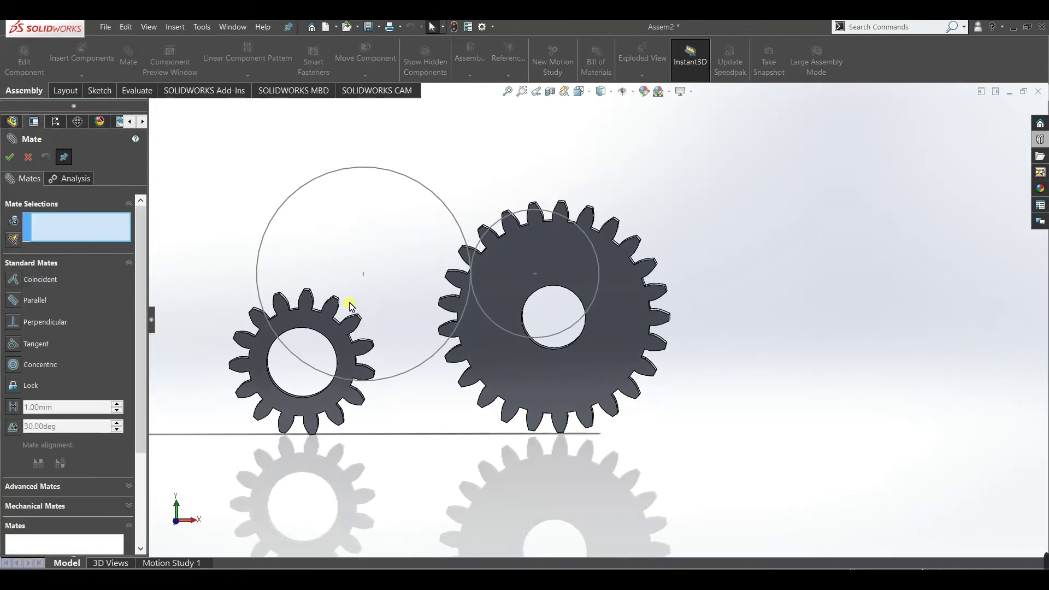
middle_drag(415, 405, 405, 339)
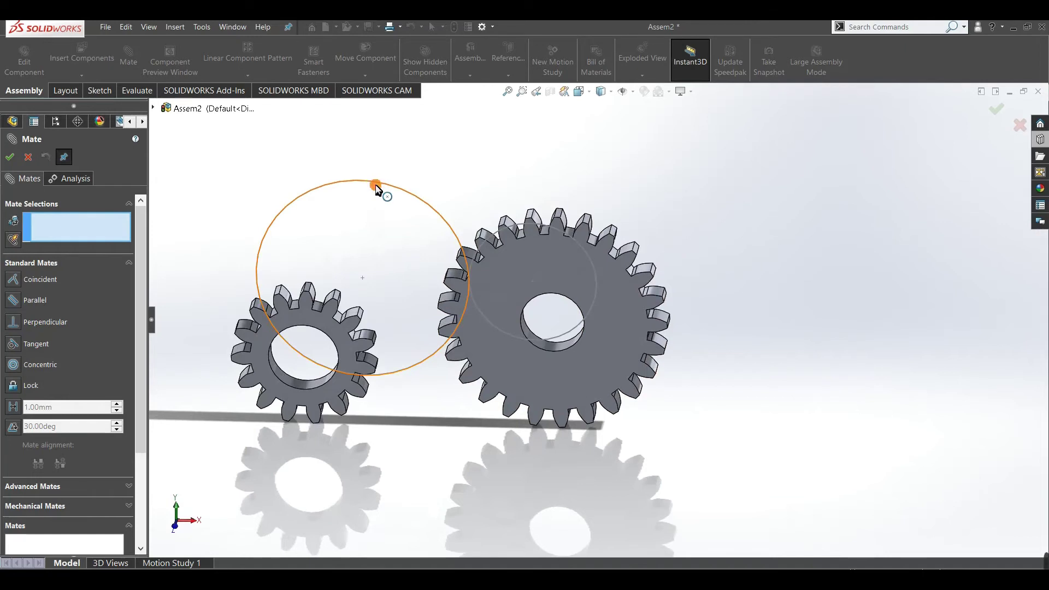
click(376, 189)
scroll(536, 373, down, 3)
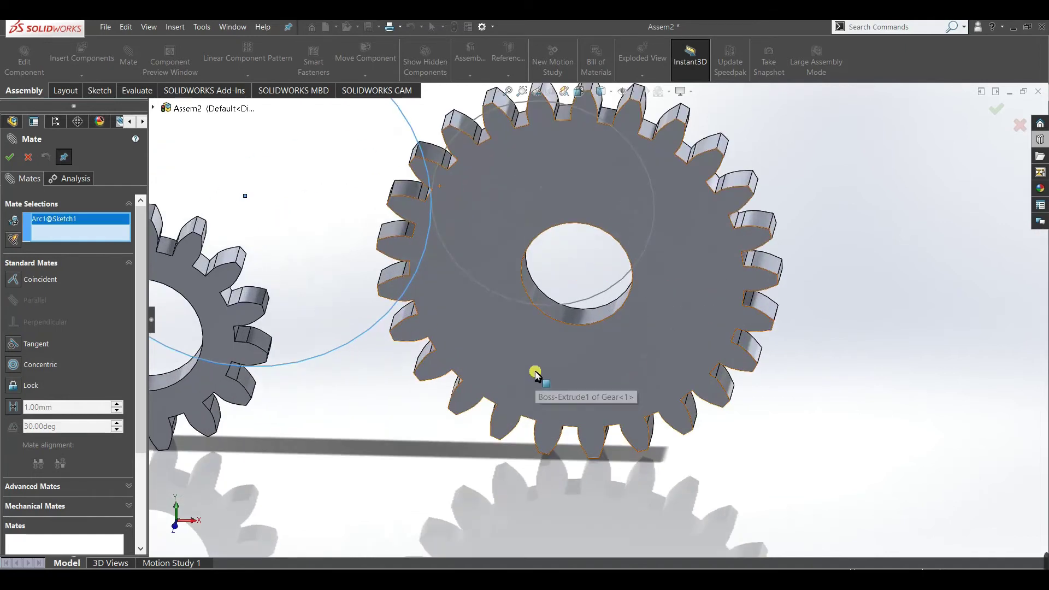
click(577, 323)
scroll(423, 324, up, 3)
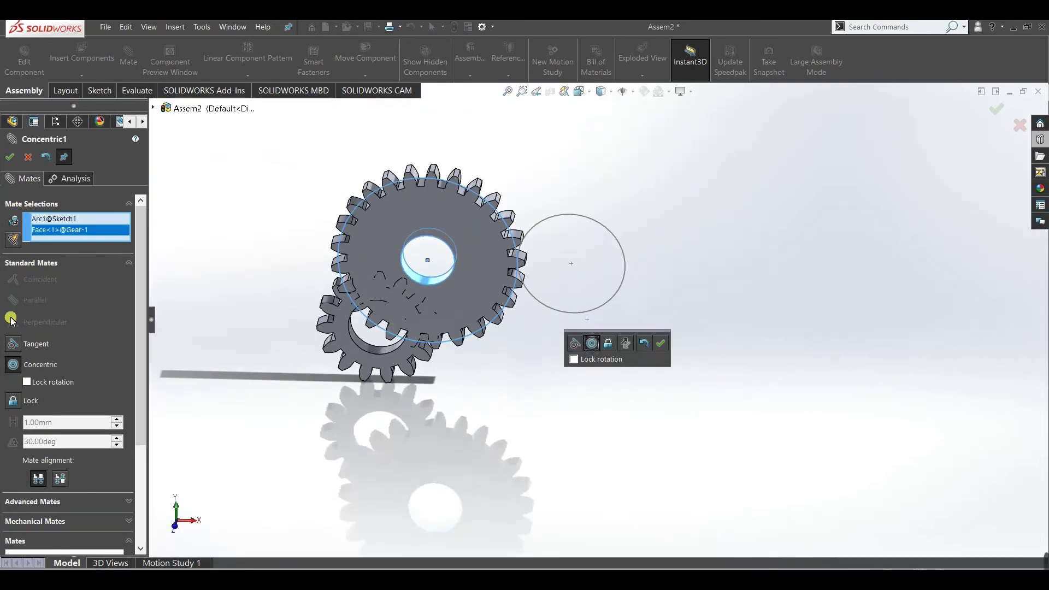
click(10, 157)
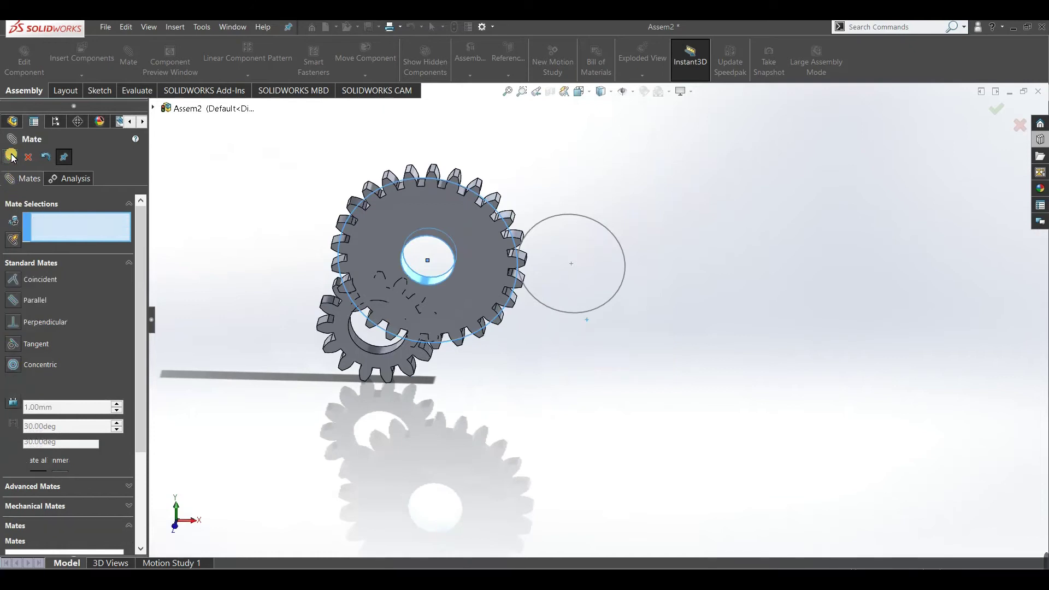
- Mate the pinion's bore concentric with the second sketch circle, then view from the front
drag(403, 368, 386, 346)
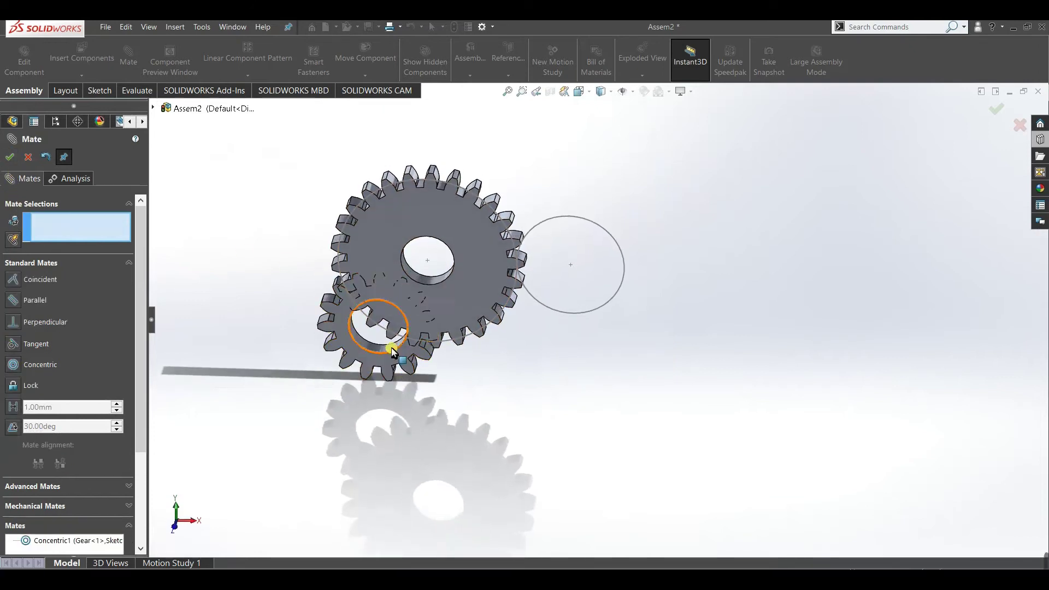
scroll(460, 273, down, 2)
click(590, 206)
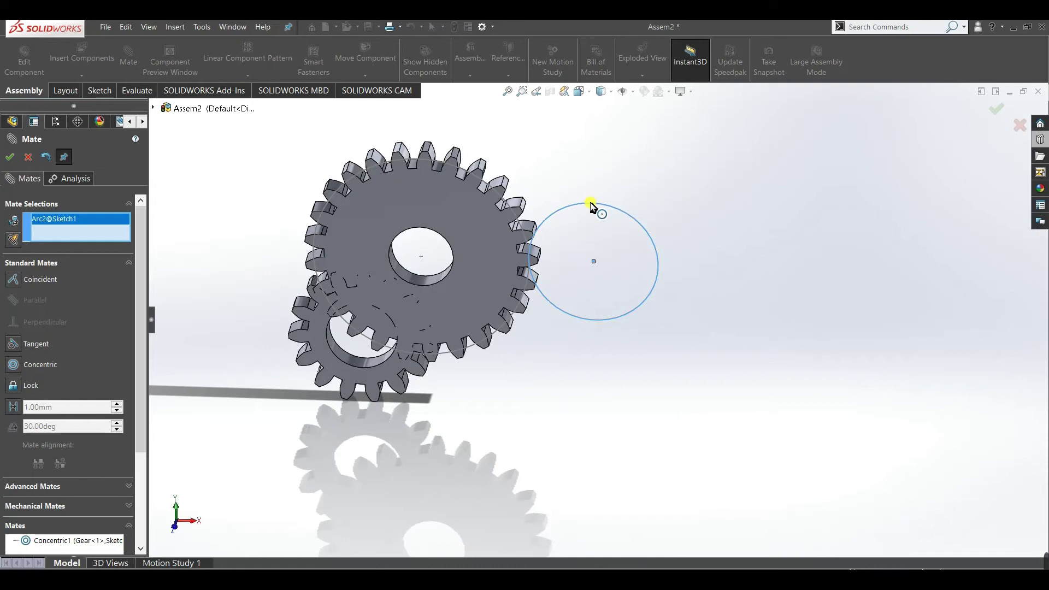
scroll(385, 358, down, 3)
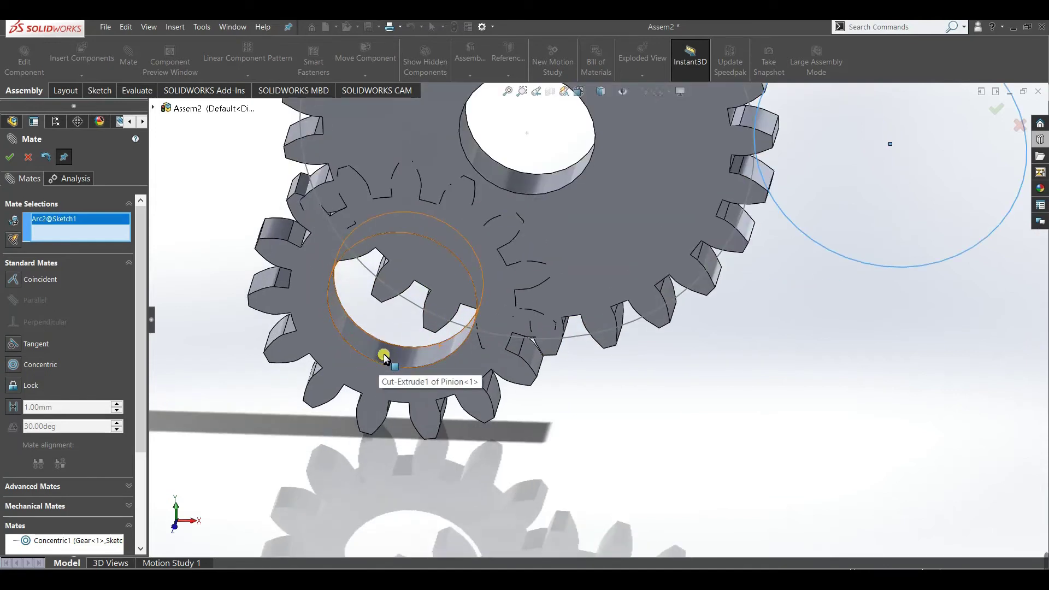
click(385, 358)
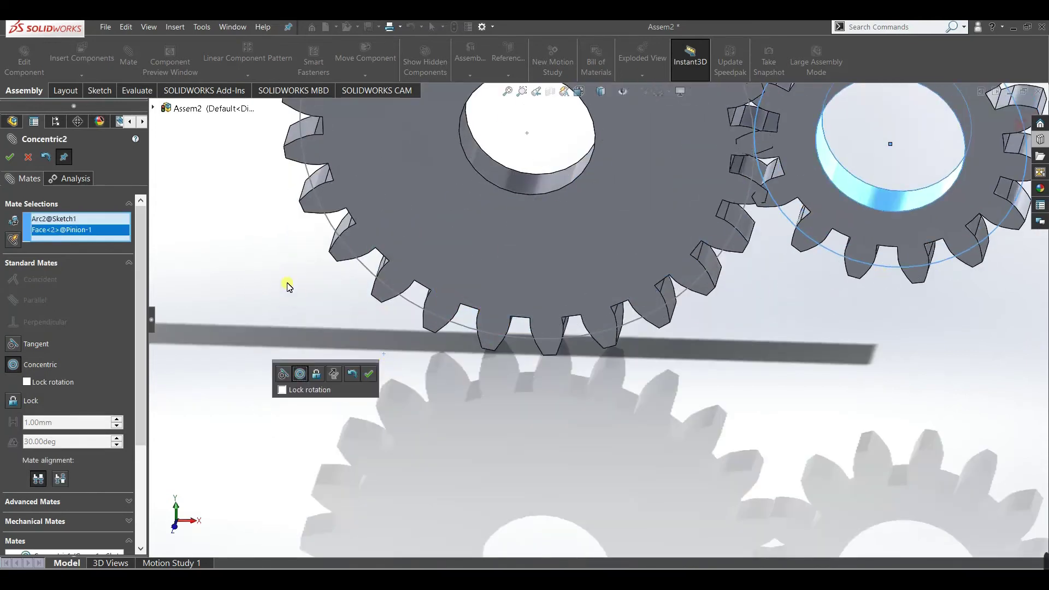
key(f)
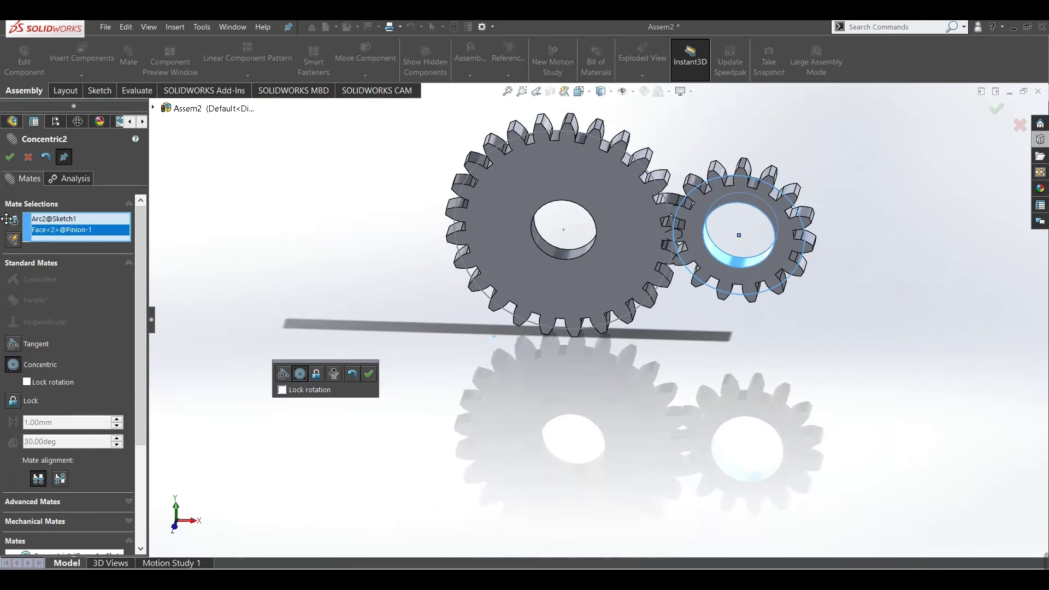
click(10, 159)
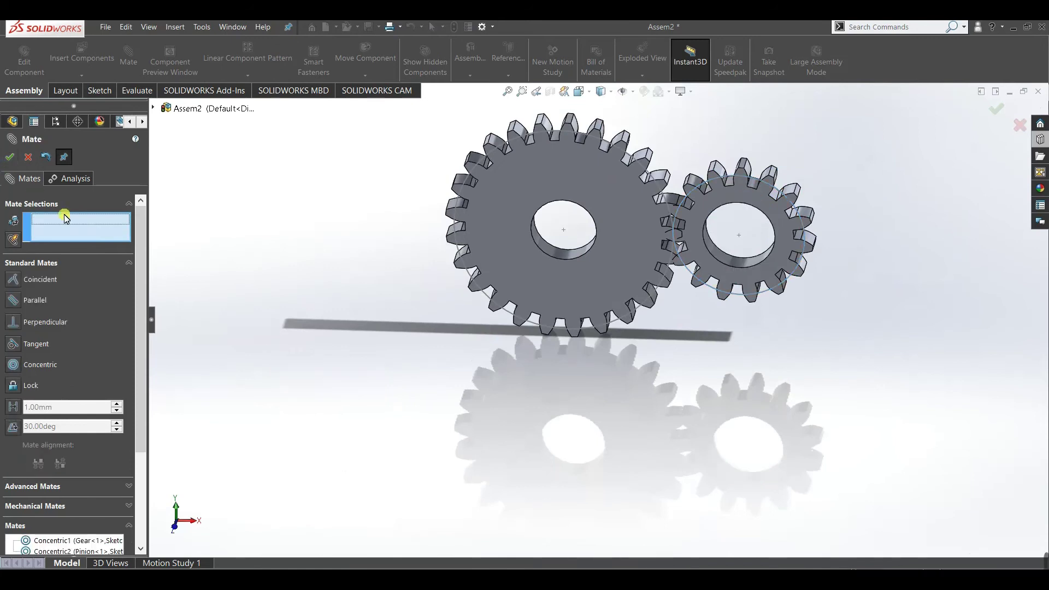
click(10, 159)
key(ctrl+1)
key(space)
click(480, 376)
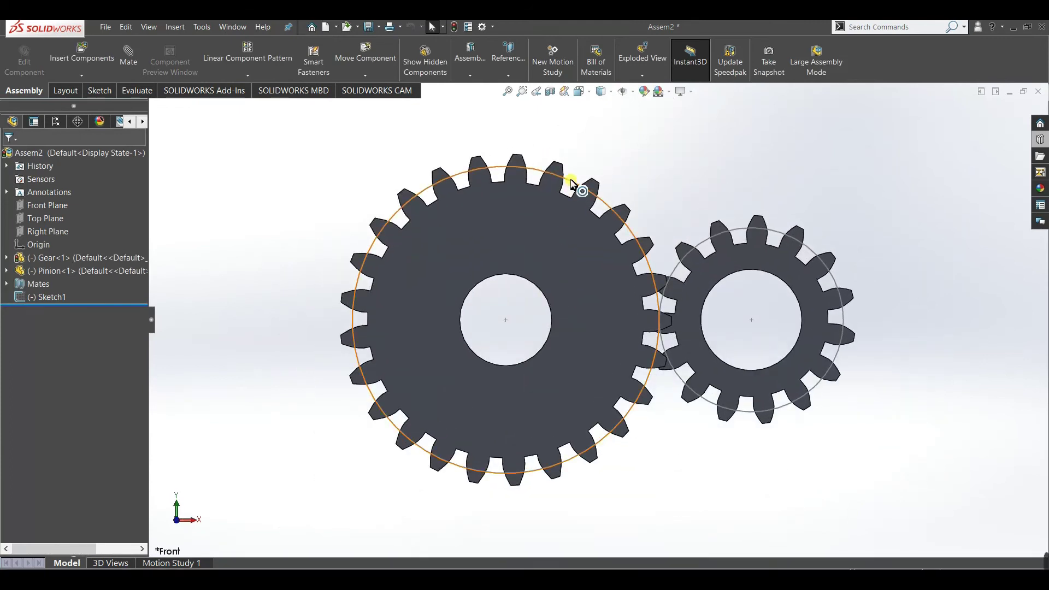
- Hide the sketch circles and turn the pinion to check its meshing with the gear
right_click(571, 183)
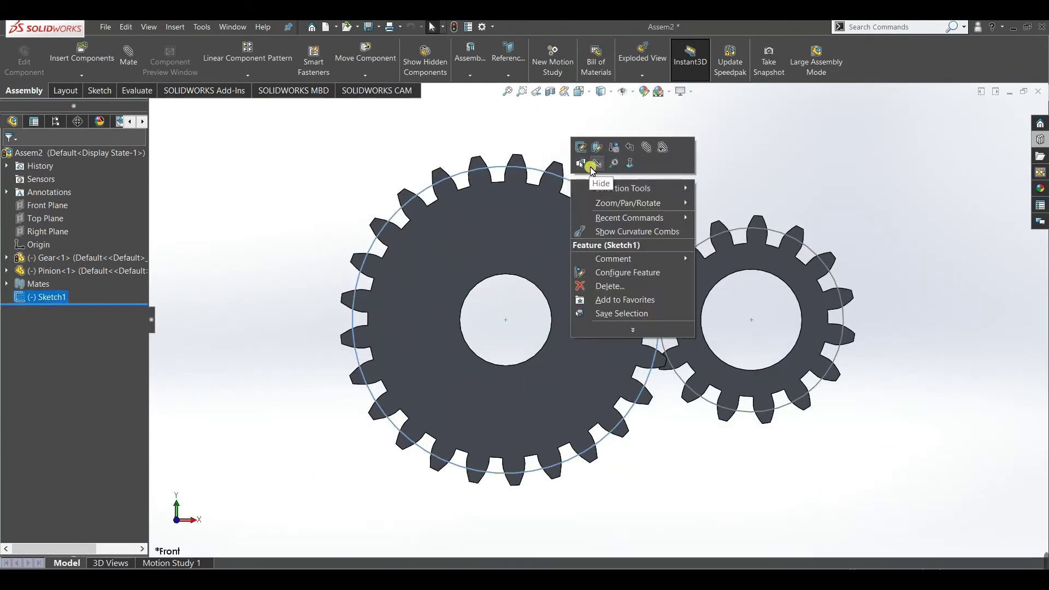
click(584, 159)
scroll(694, 209, down, 3)
scroll(632, 311, up, 3)
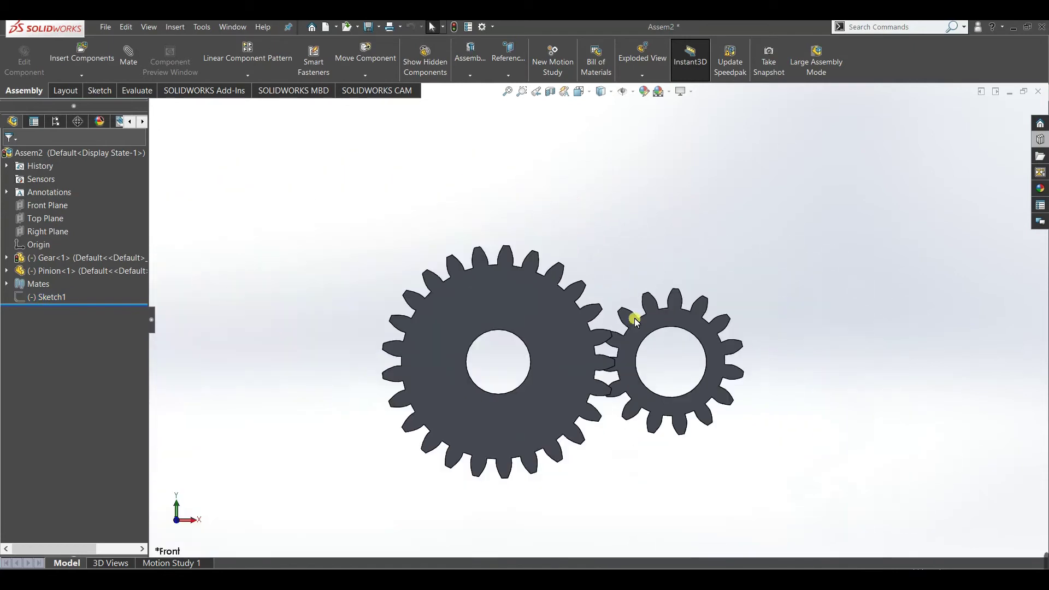
scroll(632, 311, down, 3)
mouse_move(617, 301)
mouse_down()
mouse_move(604, 286)
mouse_move(601, 311)
mouse_up()
scroll(599, 303, down, 6)
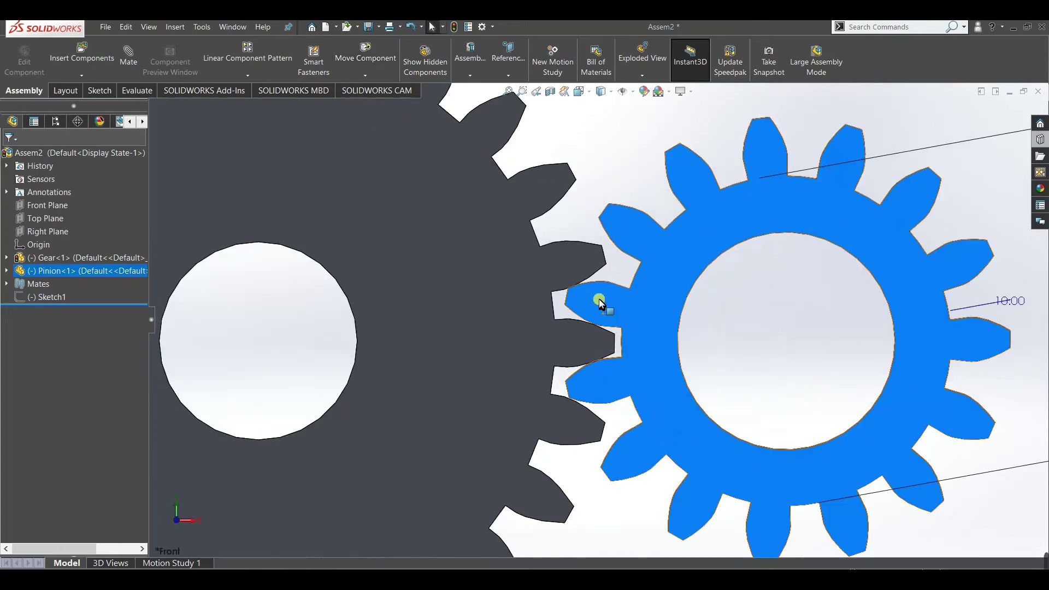
- Rotate the pinion and the large gear back and forth to inspect the tooth contact
key(Escape)
click(525, 328)
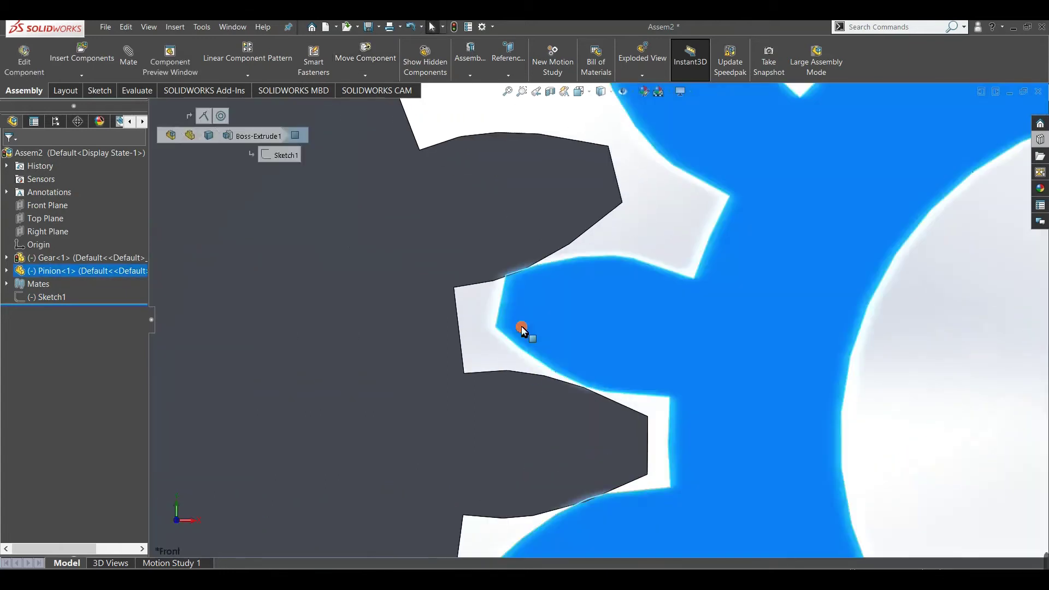
drag(525, 327, 522, 330)
drag(555, 215, 556, 222)
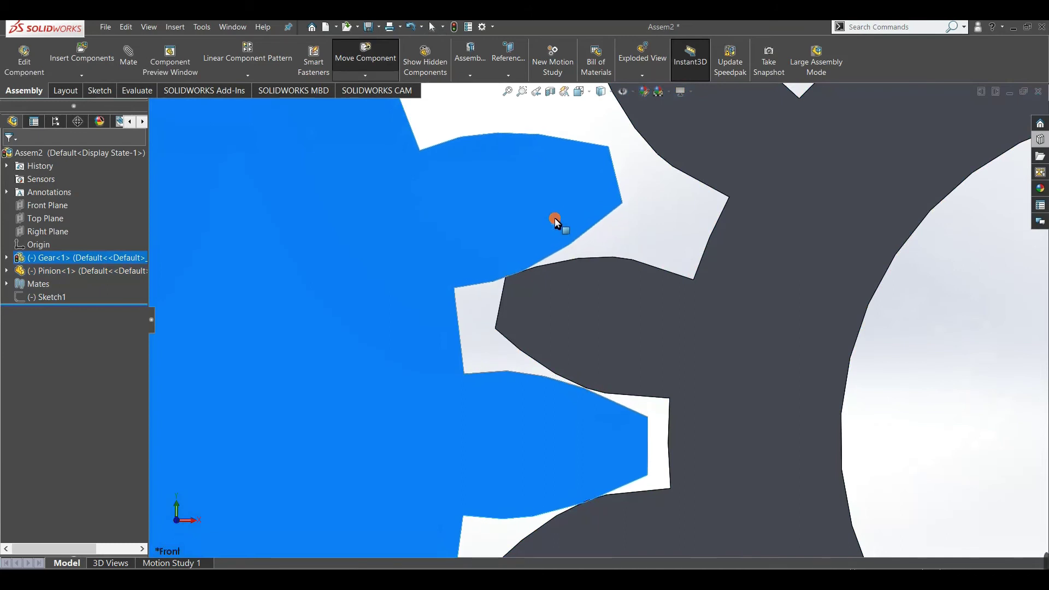
drag(556, 221, 632, 241)
key(Escape)
scroll(540, 268, down, 5)
drag(542, 255, 529, 385)
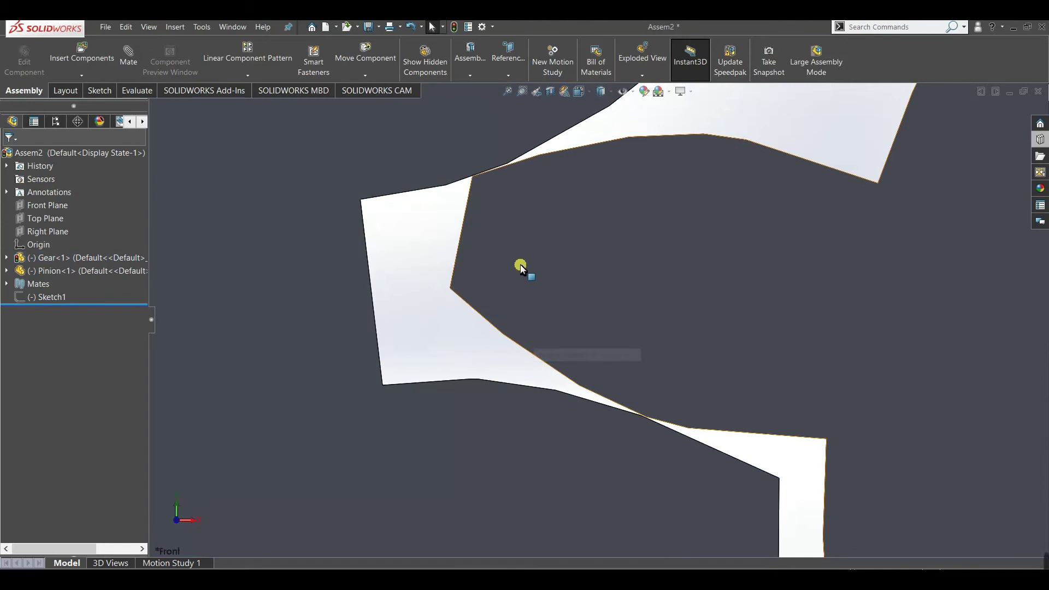
- Zoom out to a tilted 3D view of both gears and reopen the Mate command
scroll(487, 179, down, 2)
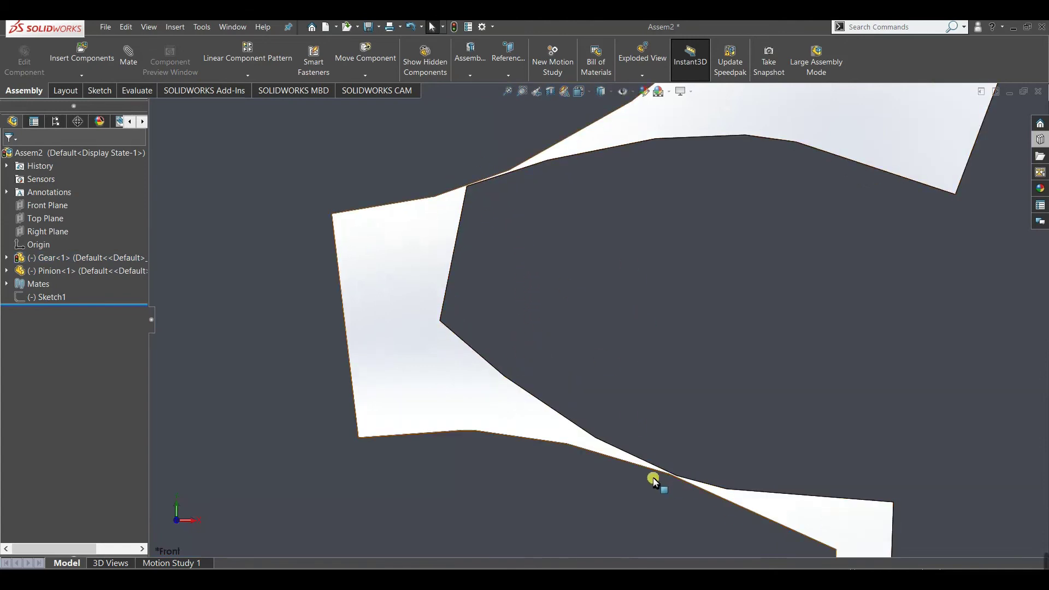
scroll(653, 480, up, 3)
scroll(653, 480, up, 5)
scroll(346, 445, up, 3)
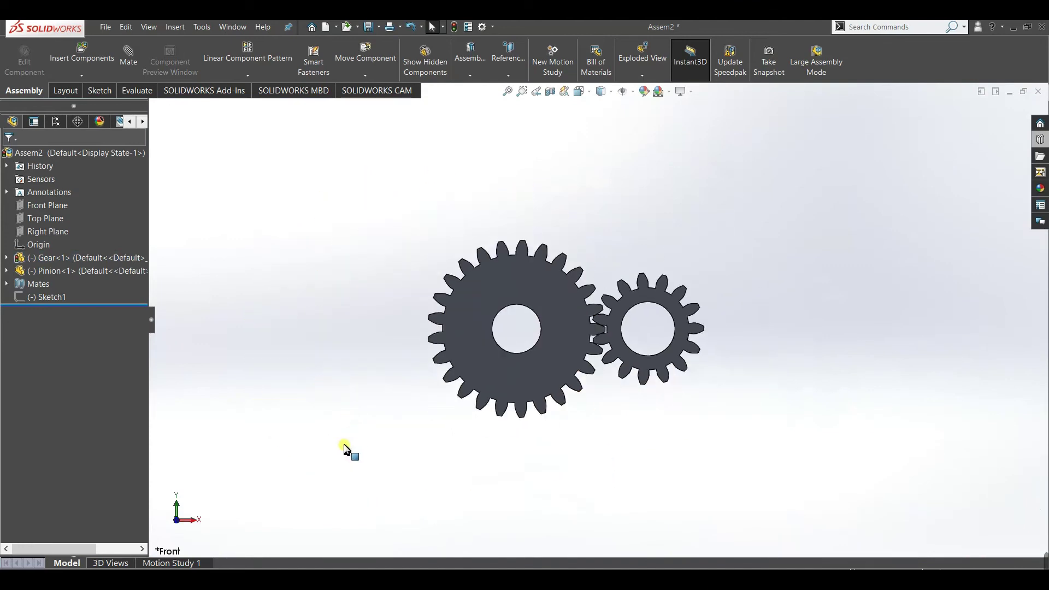
middle_drag(346, 444, 421, 385)
click(138, 64)
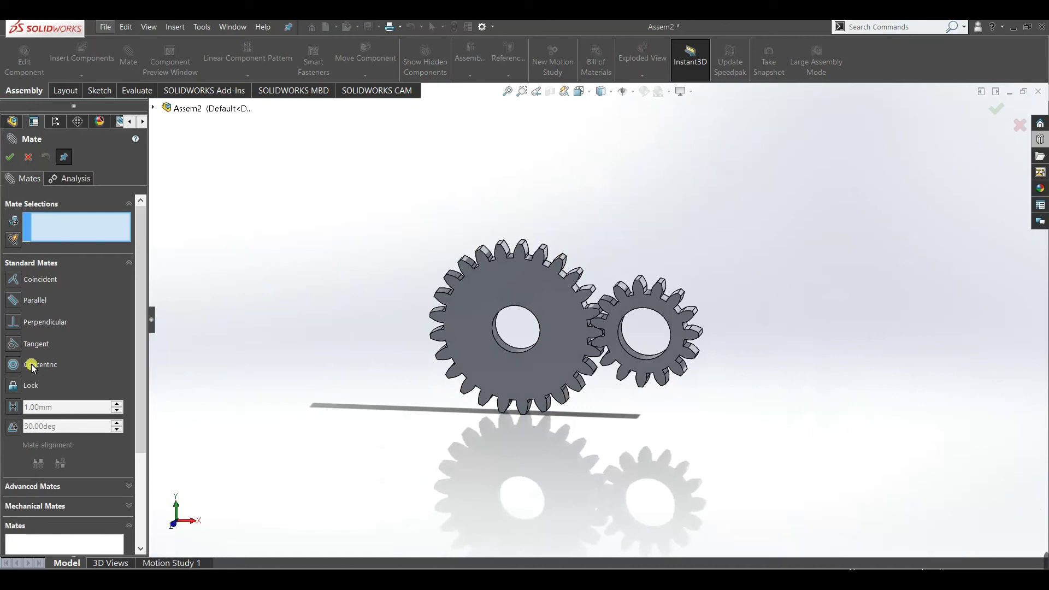
- Add a Gear mechanical mate between the large gear and pinion bores with ratio 100 mm : 60 mm
click(80, 511)
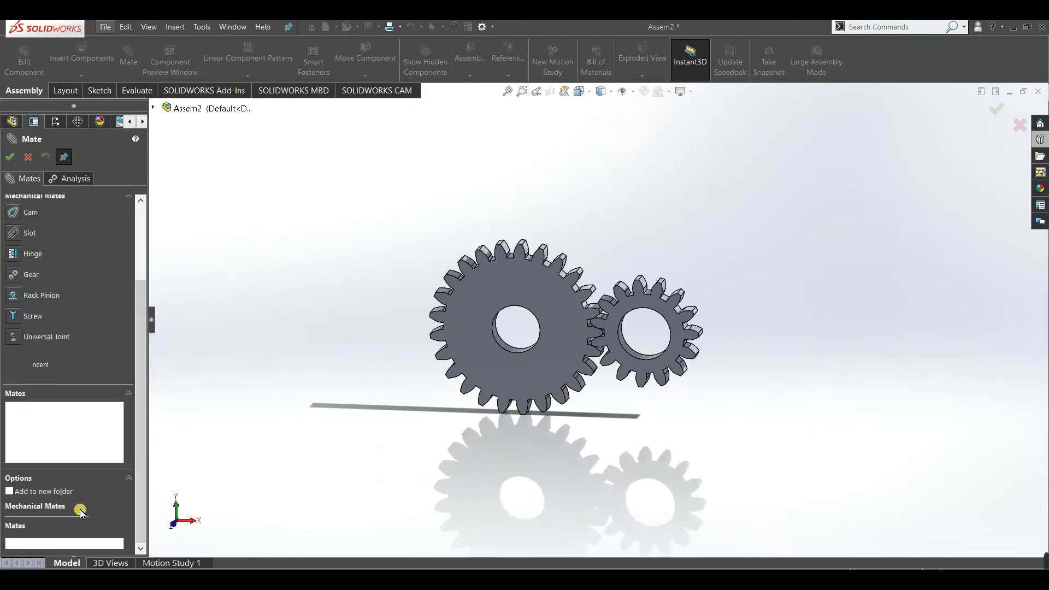
click(13, 275)
scroll(367, 429, down, 3)
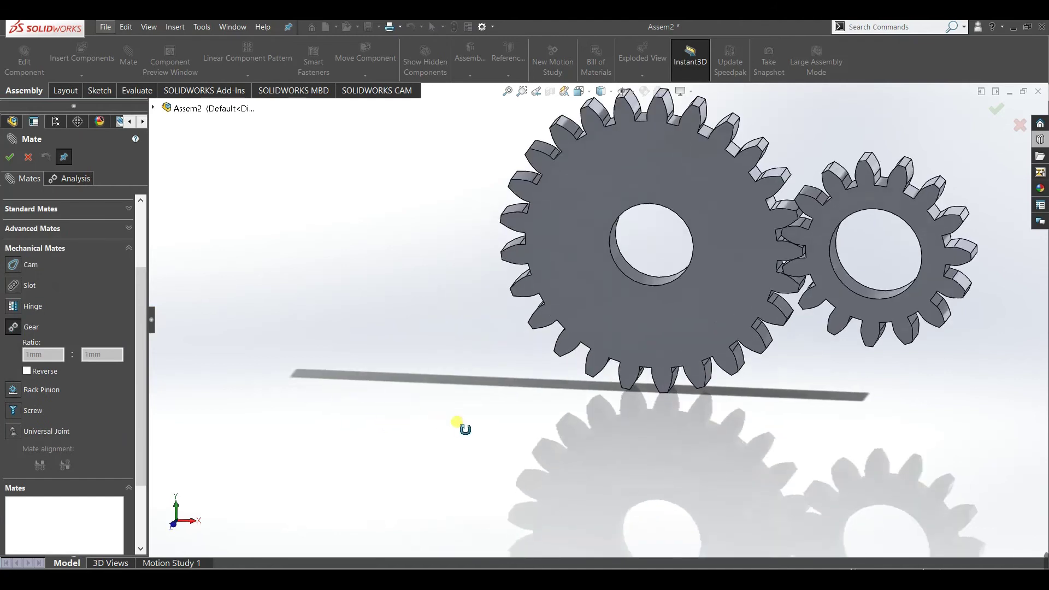
click(644, 282)
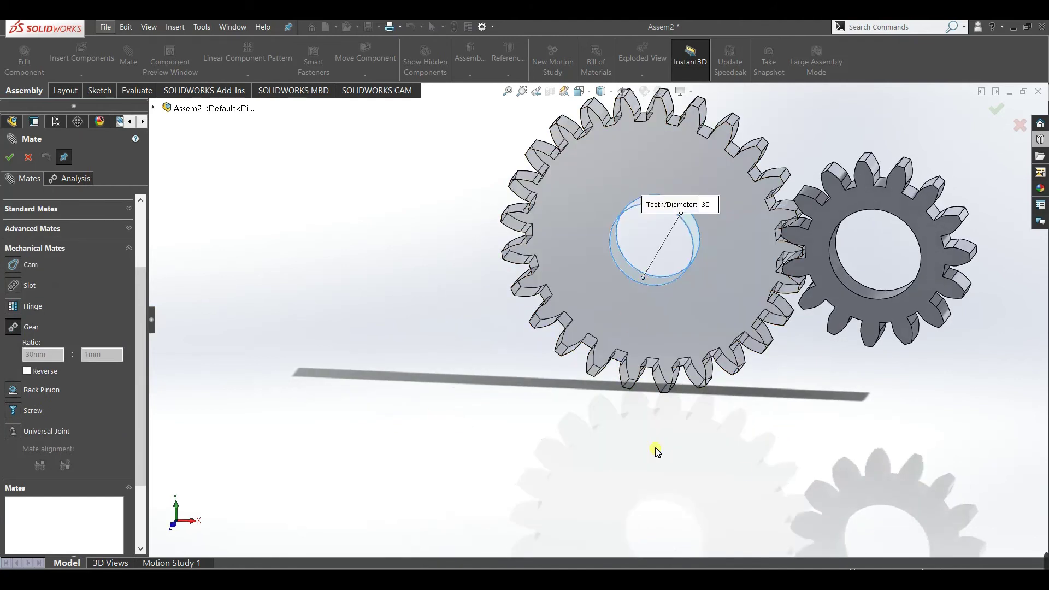
middle_drag(946, 288, 899, 307)
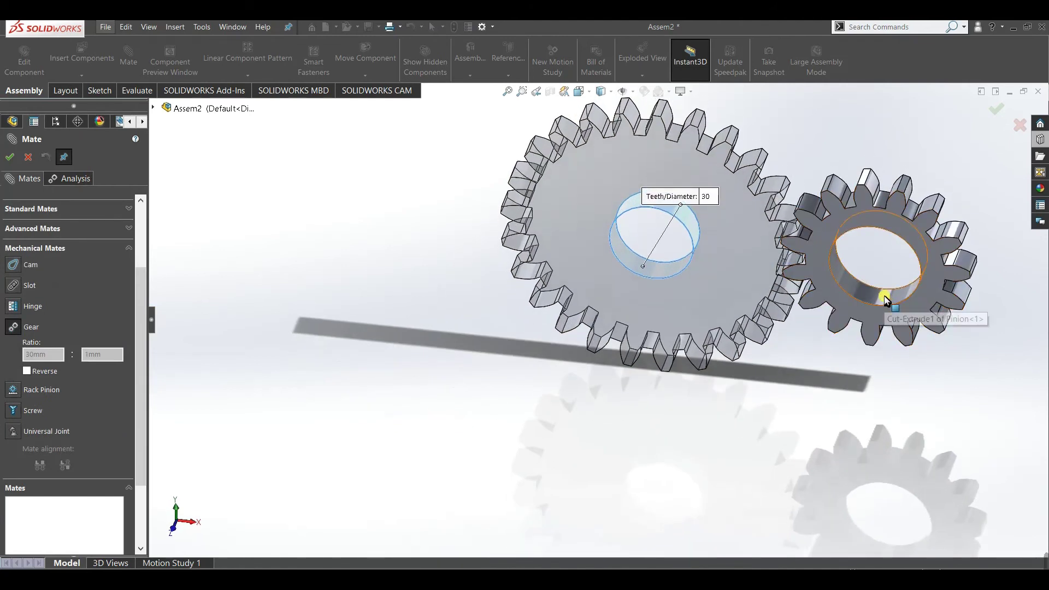
click(884, 295)
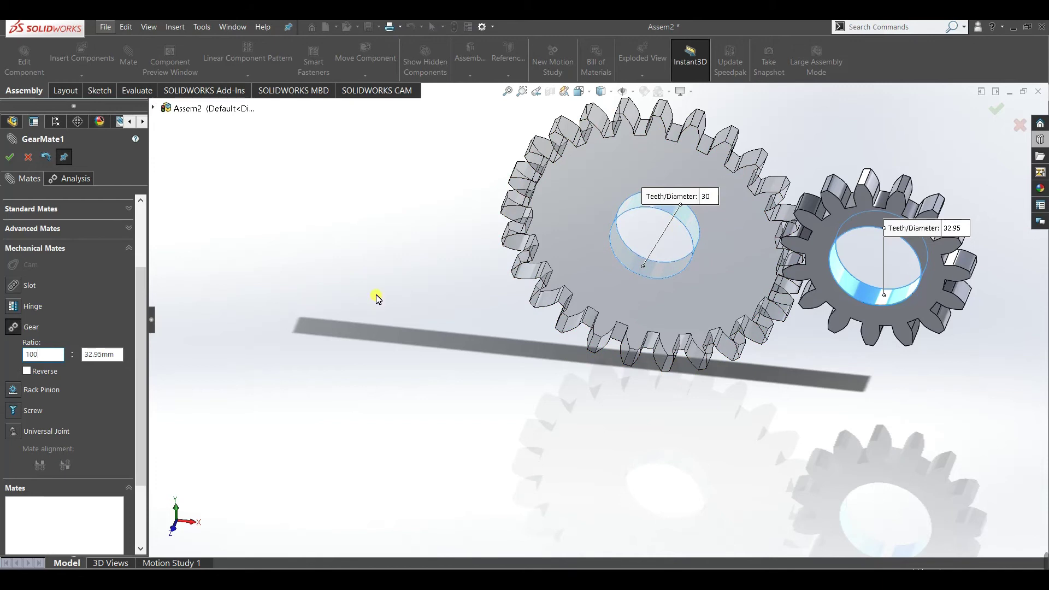
key(Tab)
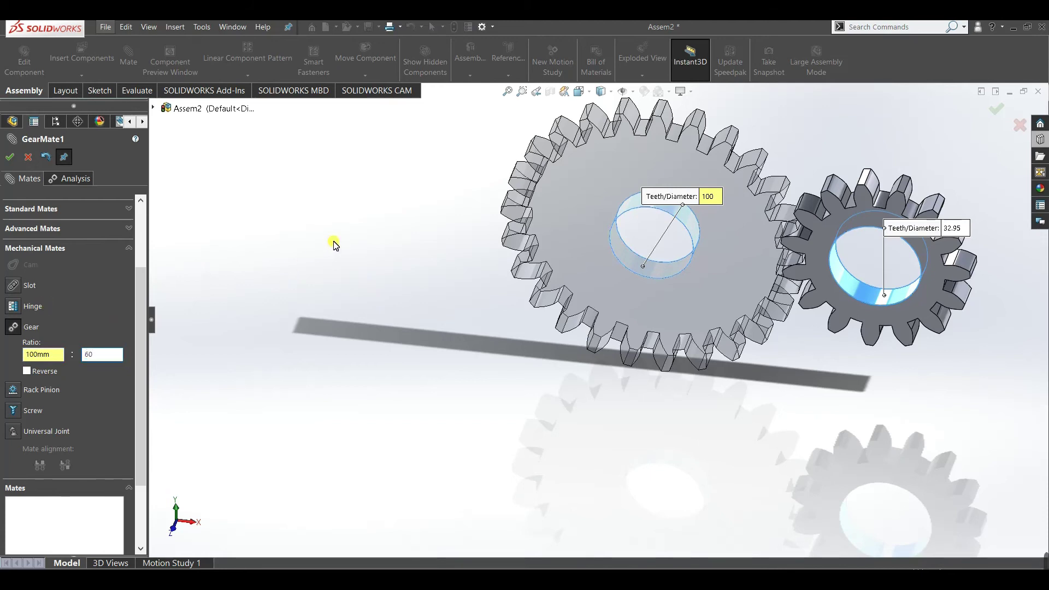
text(60)
key(Tab)
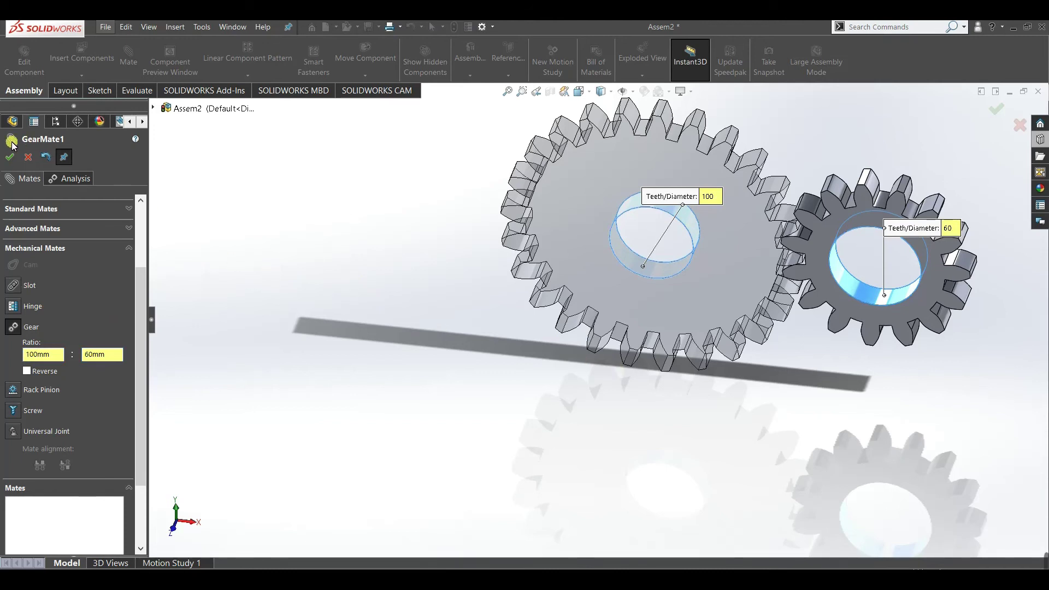
click(9, 158)
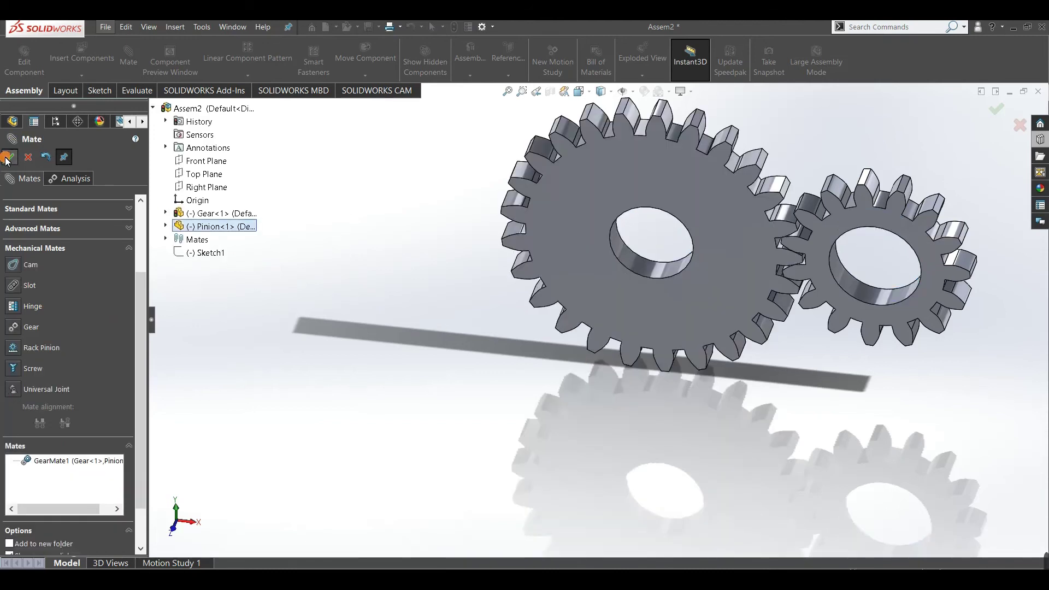
- Exit Mate, drag the pinion and large gear to confirm they turn together, then zoom to fit
click(8, 158)
key(ctrl+1)
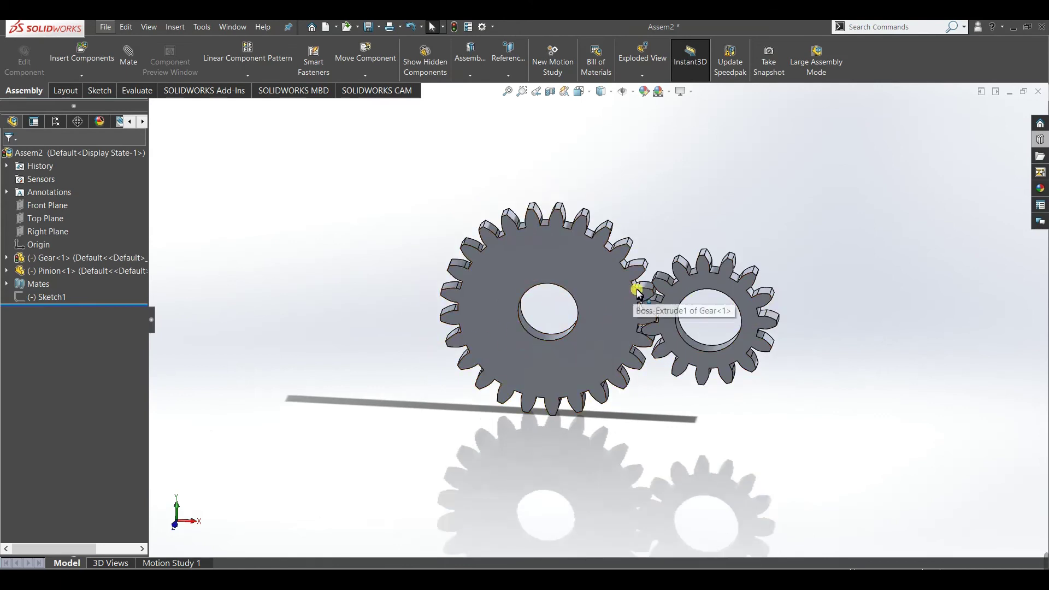
scroll(648, 293, down, 3)
click(659, 286)
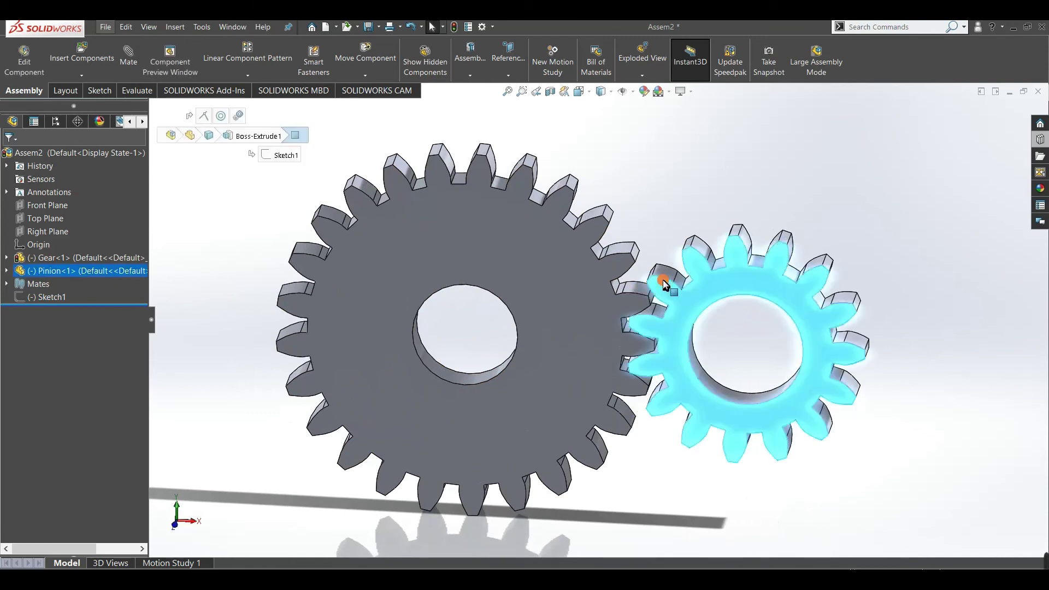
drag(659, 286, 801, 426)
scroll(623, 335, down, 5)
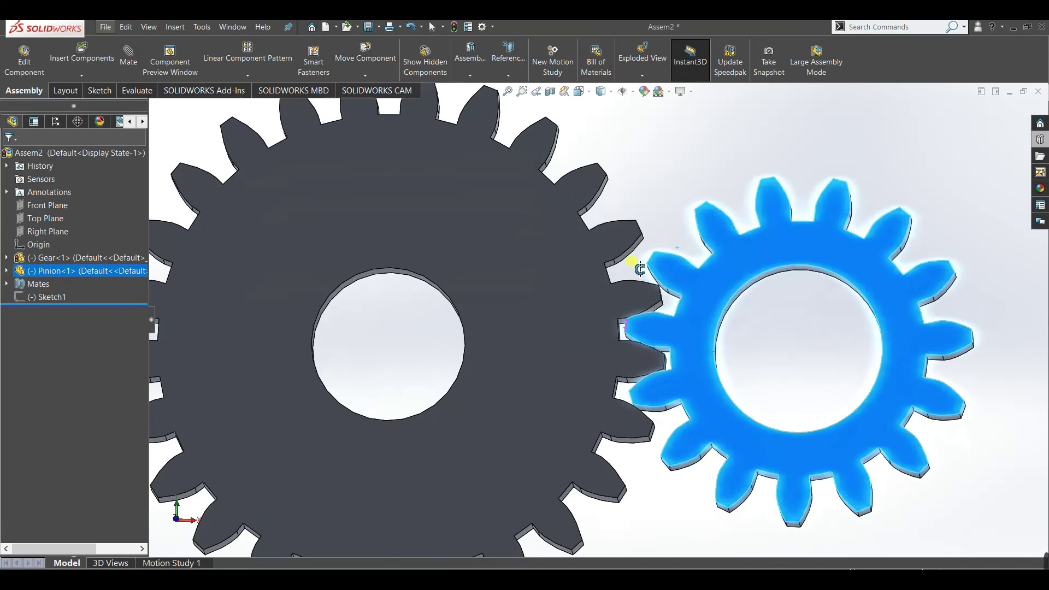
drag(649, 311, 690, 218)
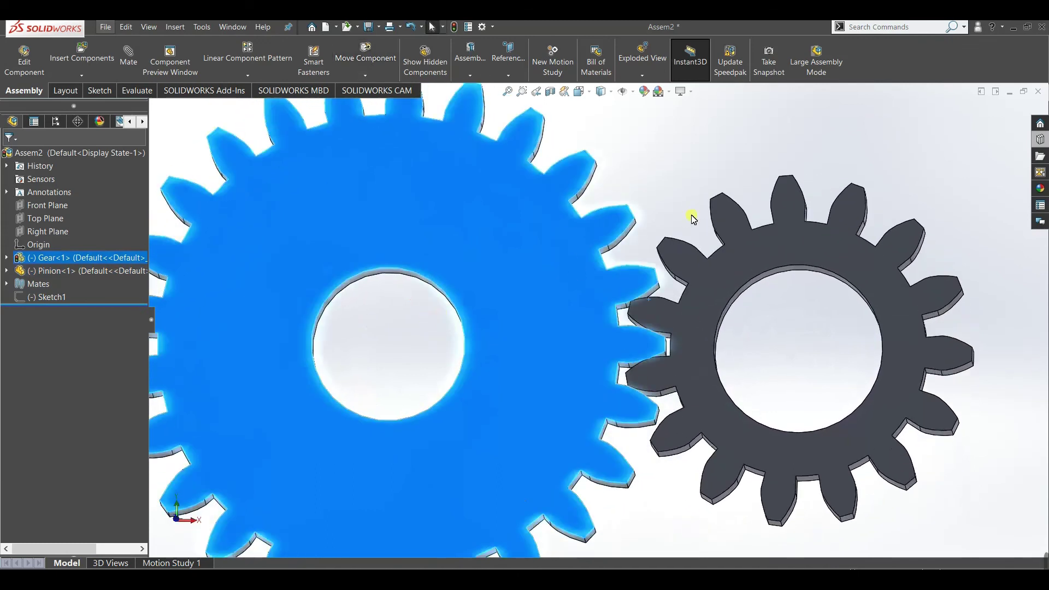
click(682, 212)
key(f)
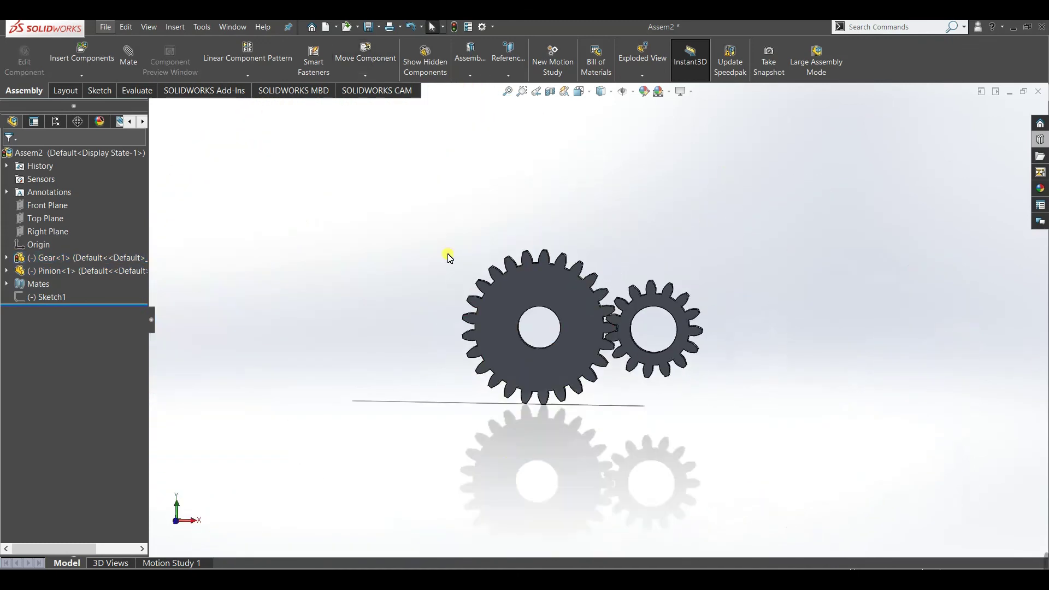
- In Motion Study 1, add a rotary motor on the large gear's face running at 12 RPM
click(186, 564)
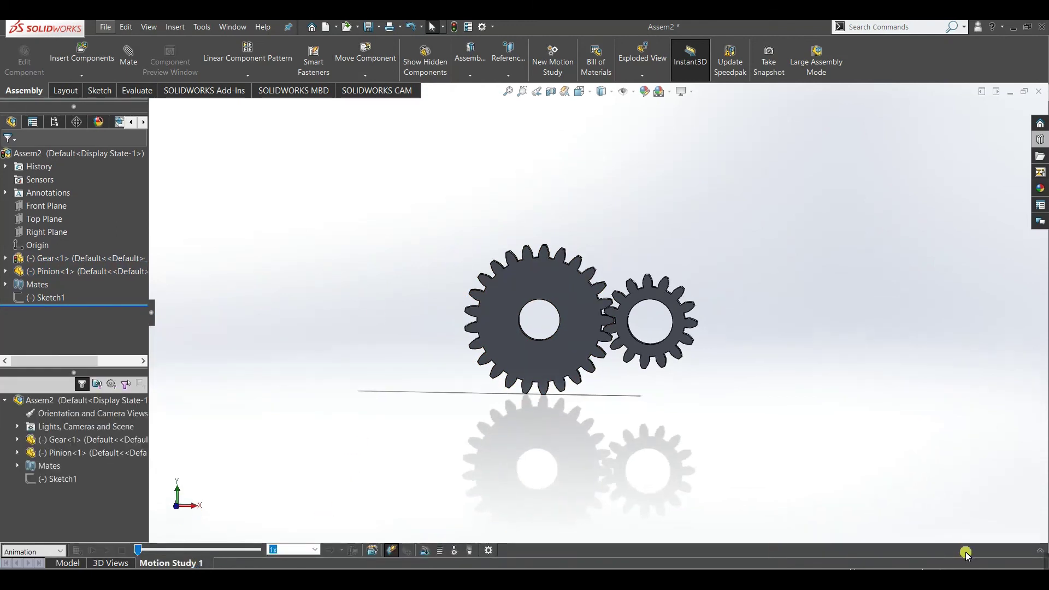
click(1041, 551)
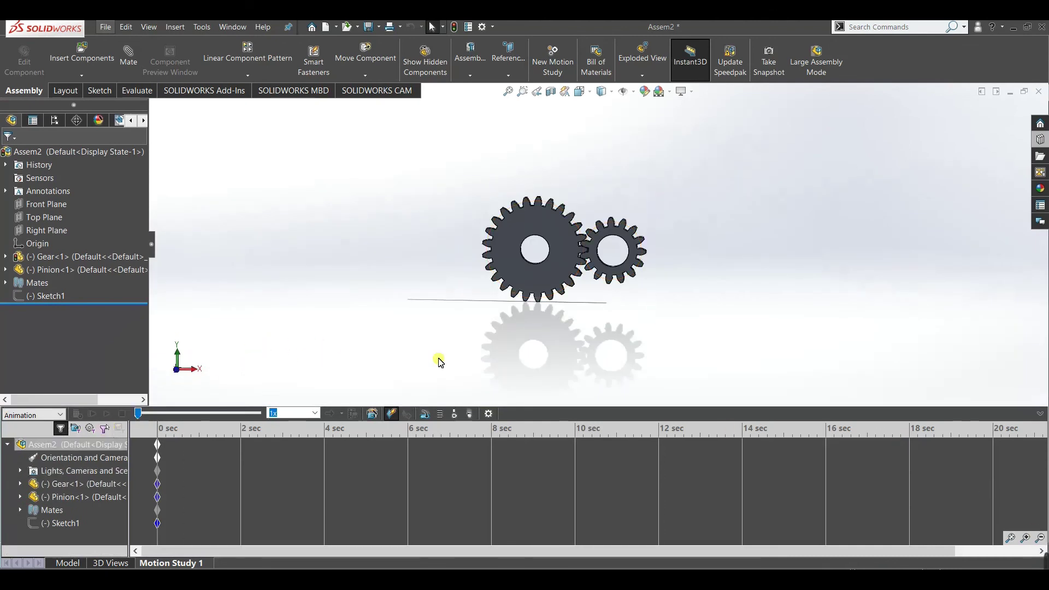
click(425, 414)
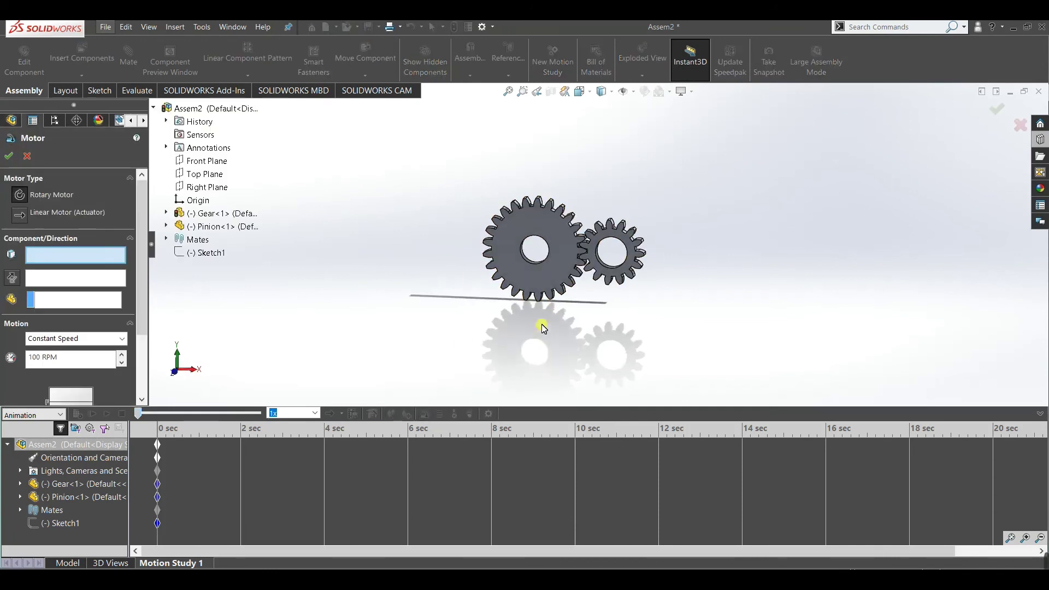
click(561, 247)
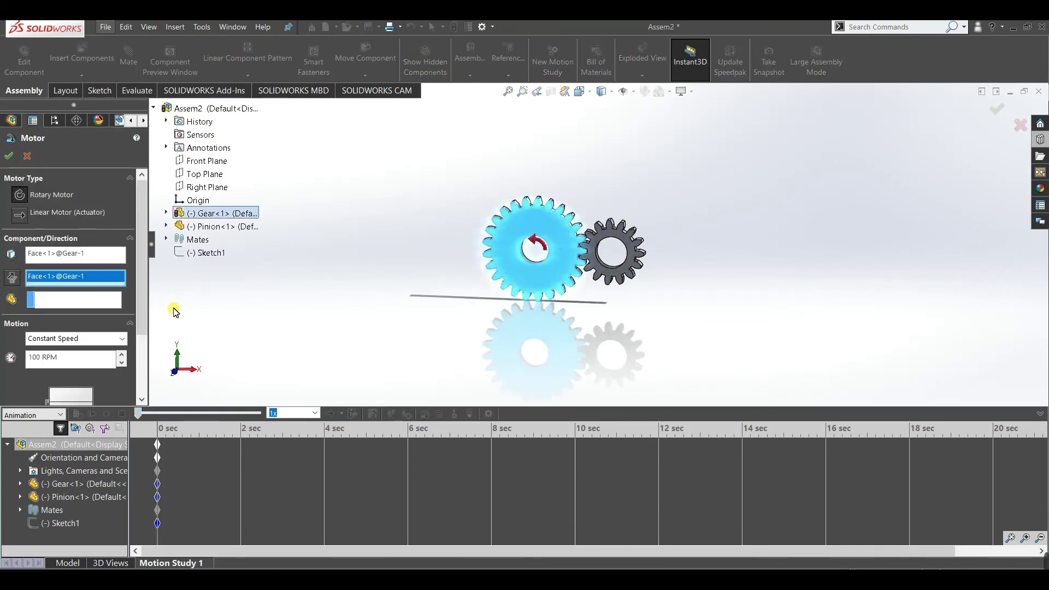
double_click(71, 358)
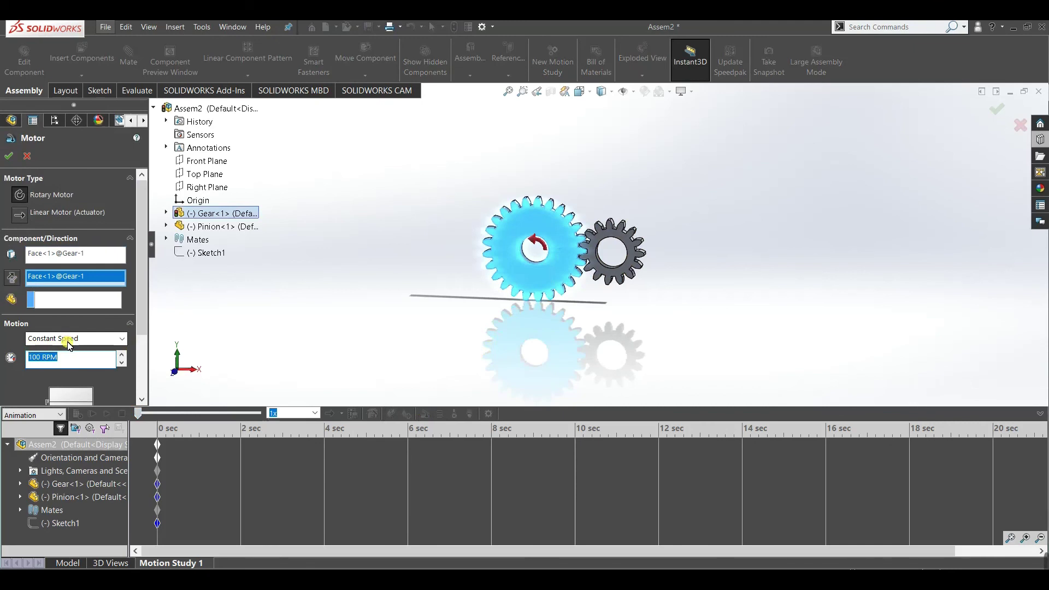
text(12)
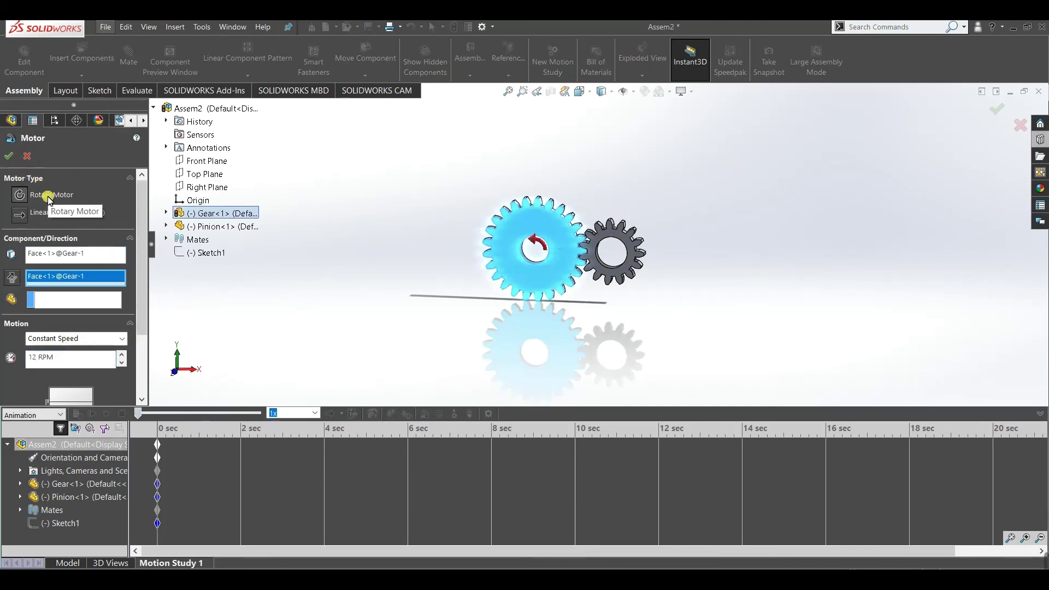
click(7, 156)
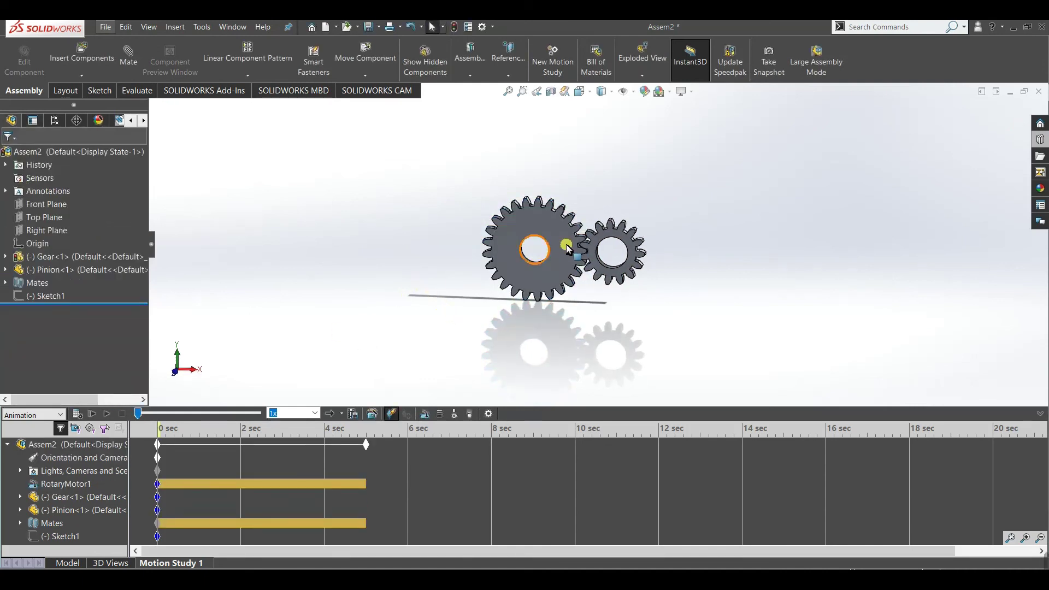
- Calculate Motion Study 1 and play back the 5-second animation of the meshed gears
scroll(567, 249, down, 5)
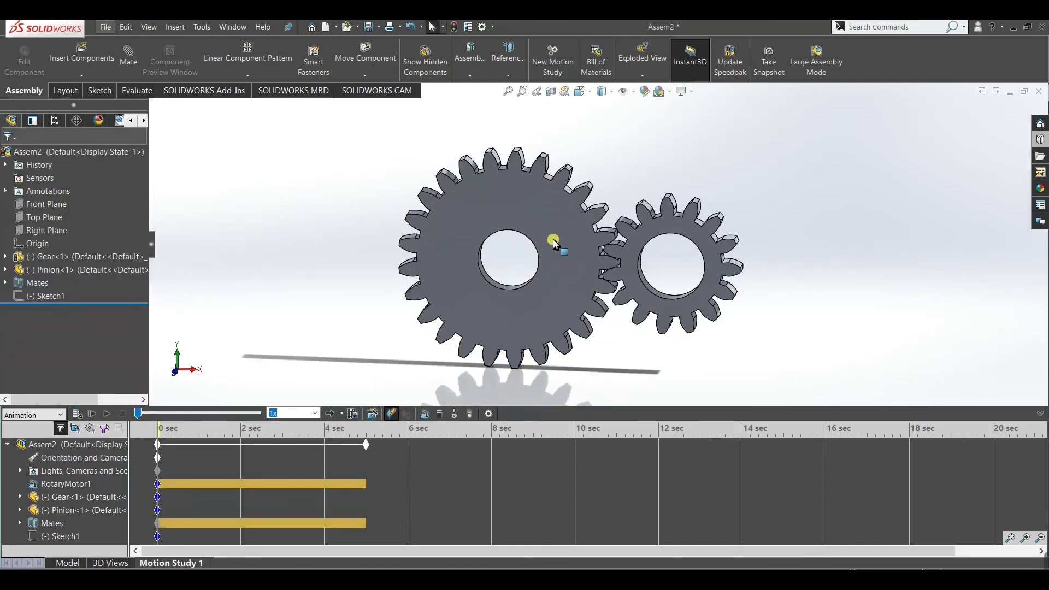
click(78, 415)
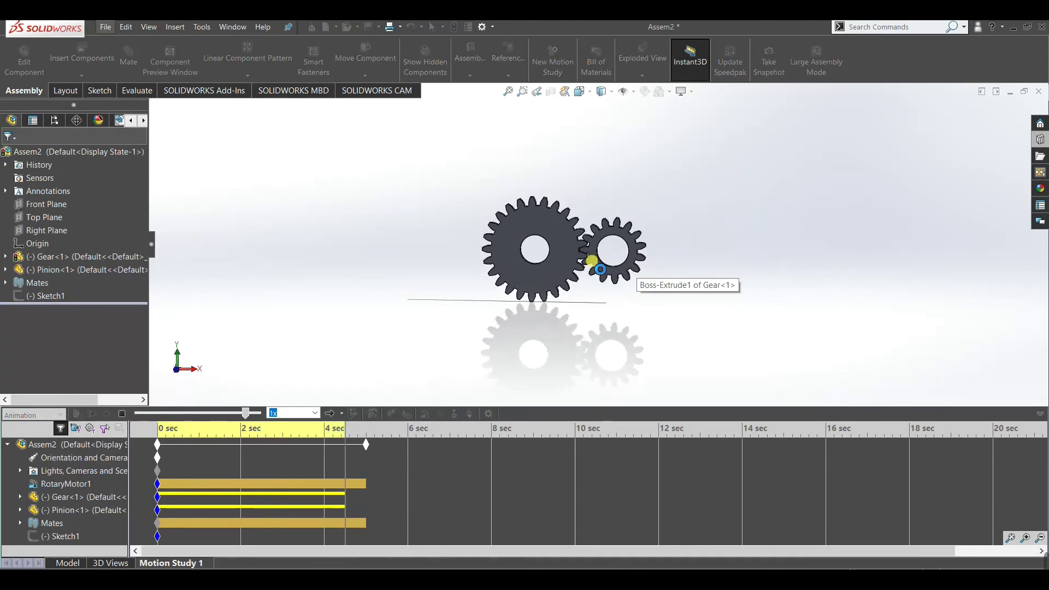
scroll(571, 273, down, 3)
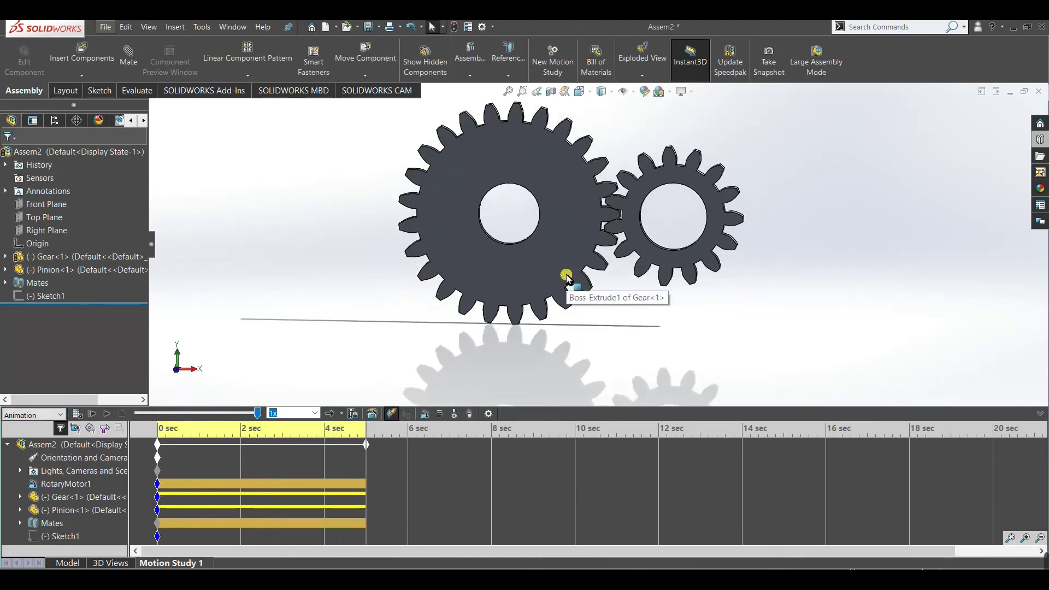
click(107, 415)
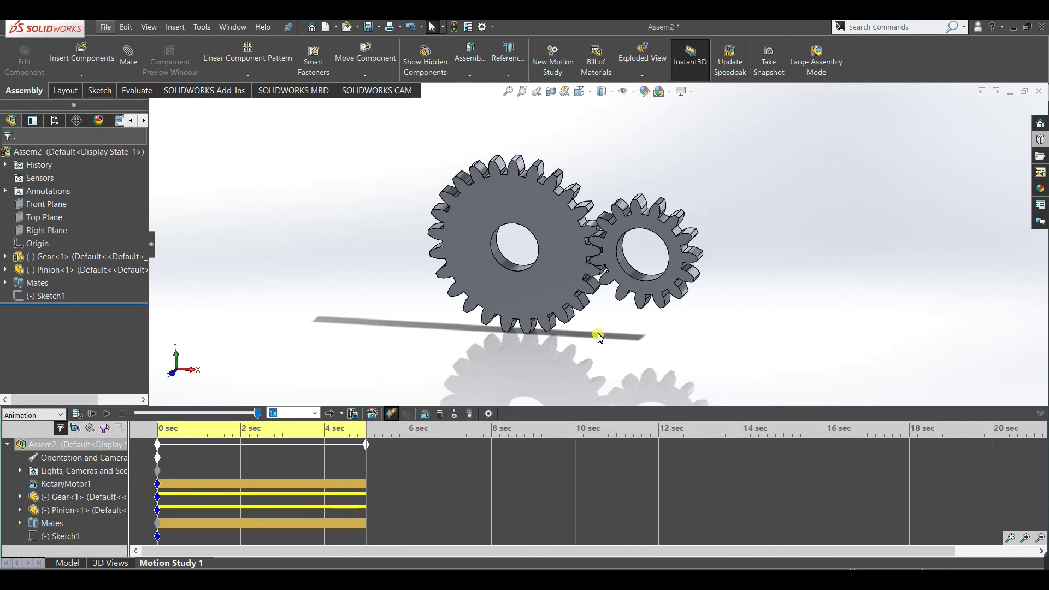
mouse_move(1044, 553)
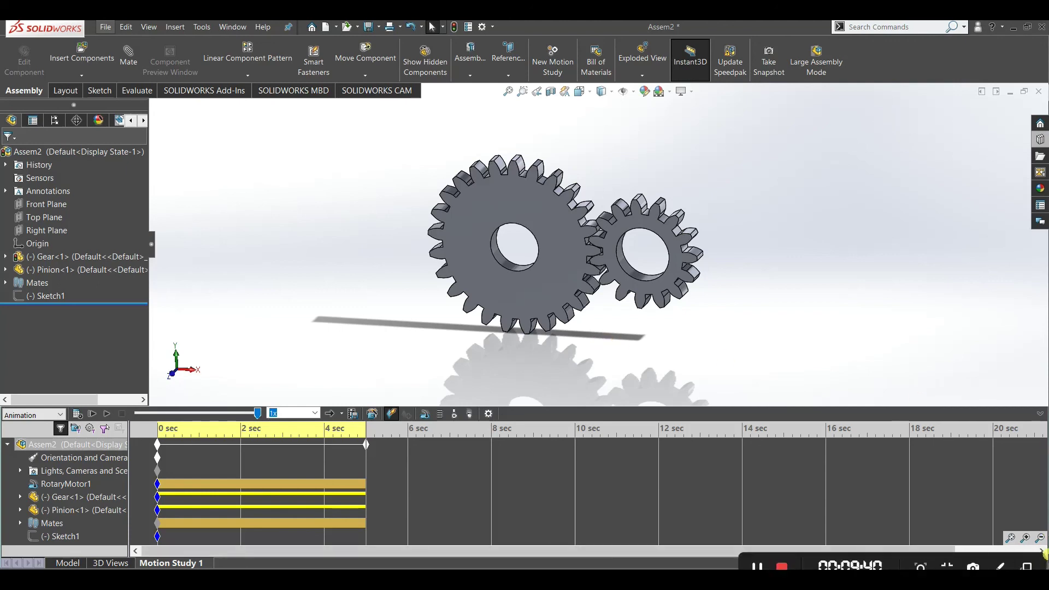